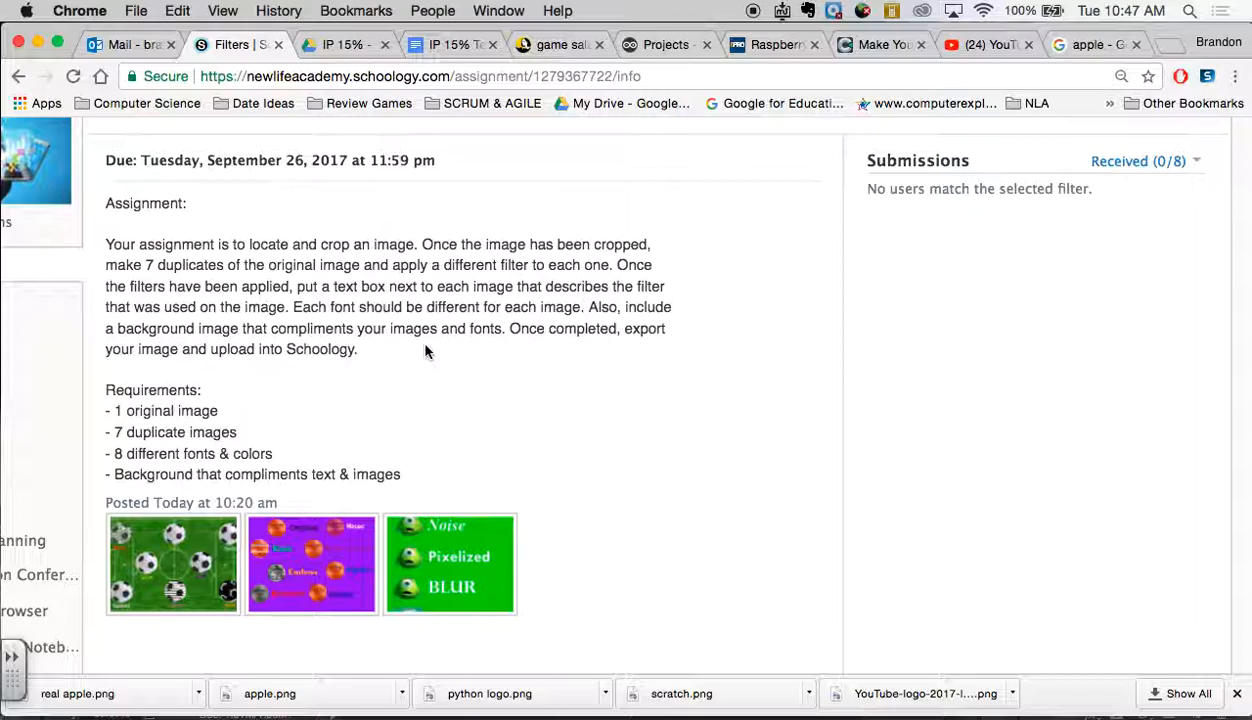
Switch to Photoshop, hide the Background layer, and try to delete the white area along the apple's left side with the Magic Wand.
click(829, 713)
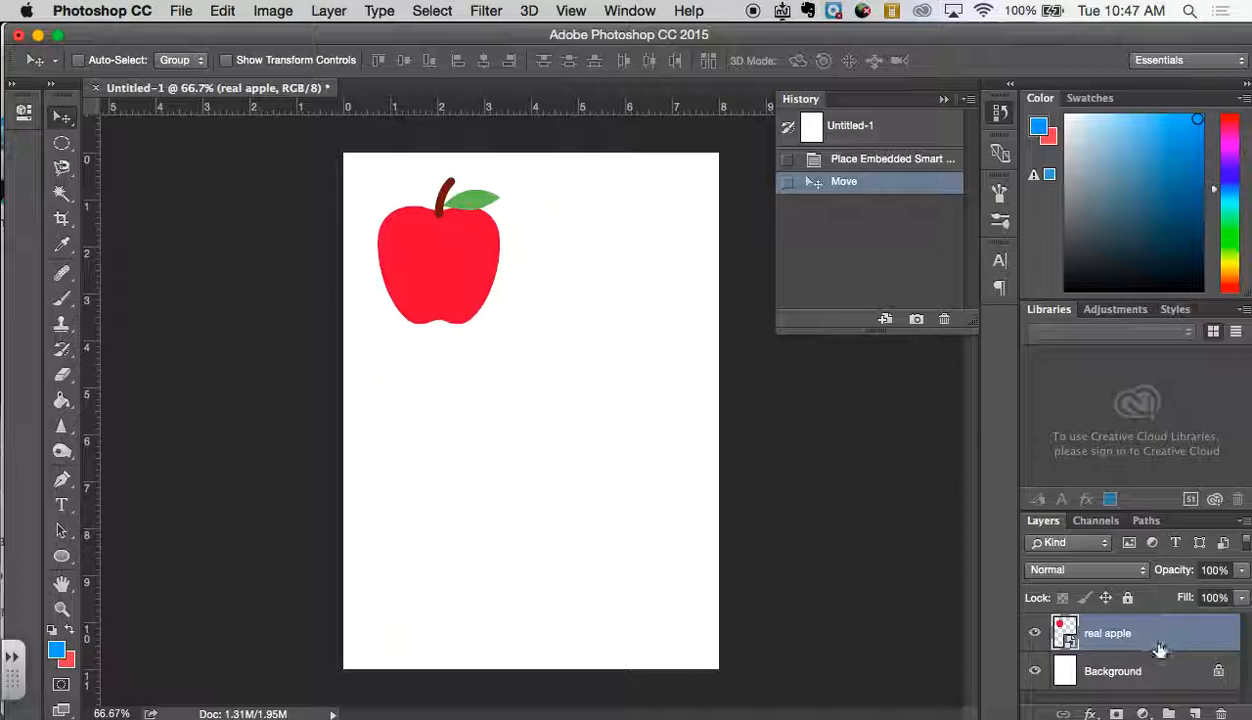
click(60, 195)
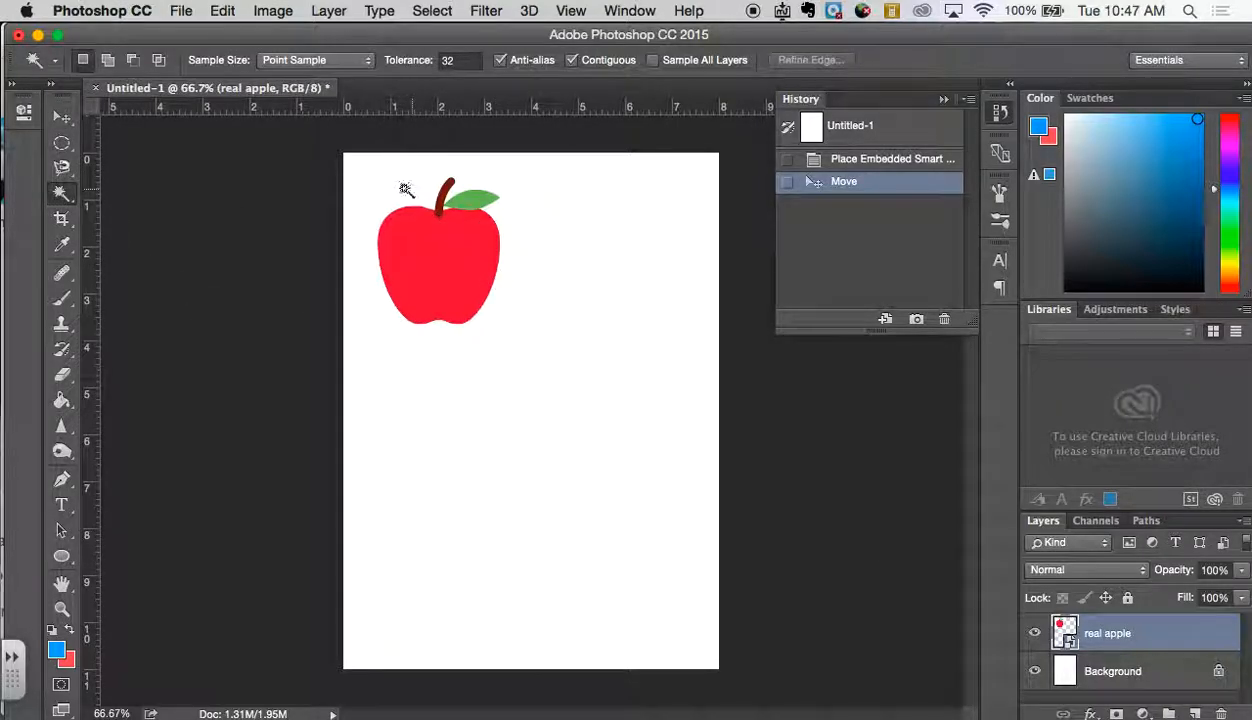
click(1035, 672)
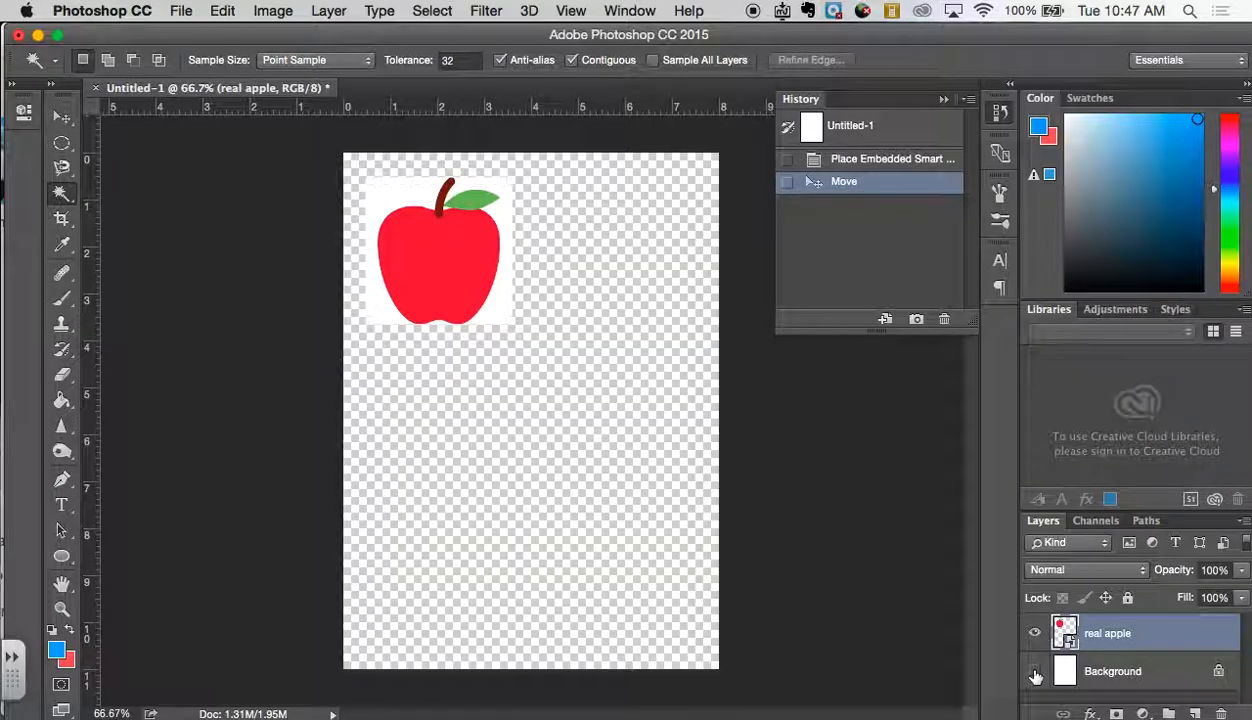
click(390, 197)
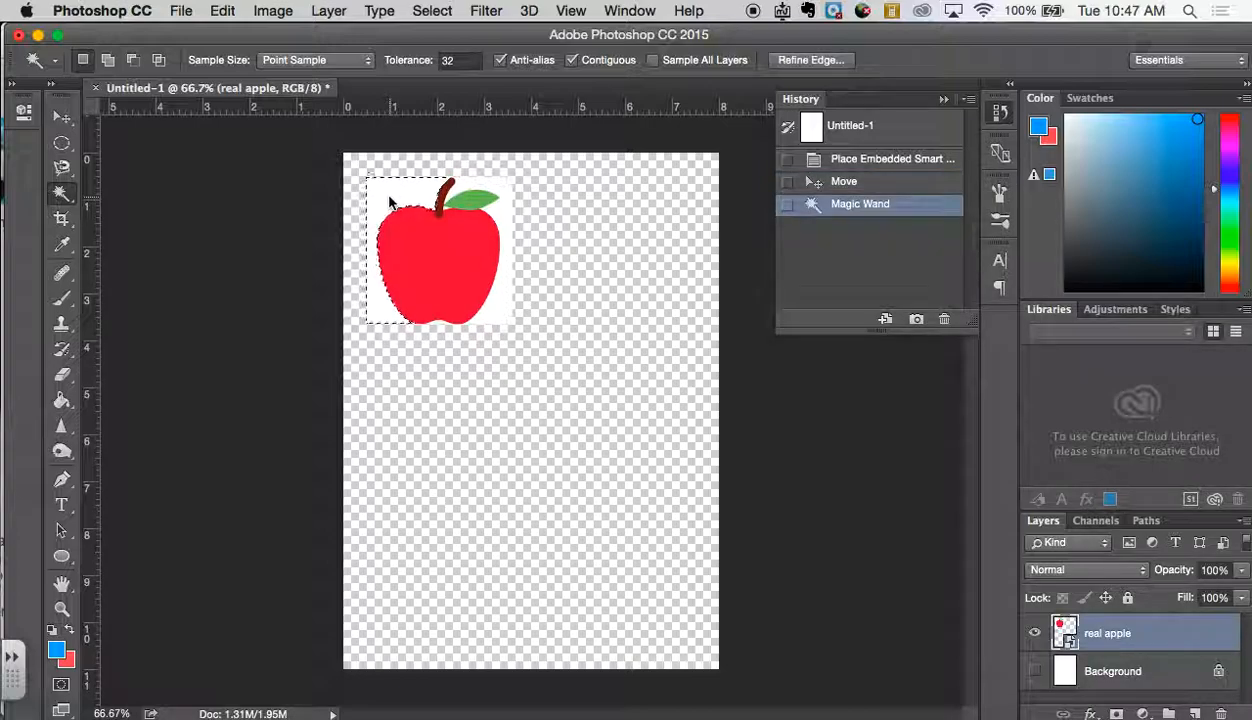
key(Delete)
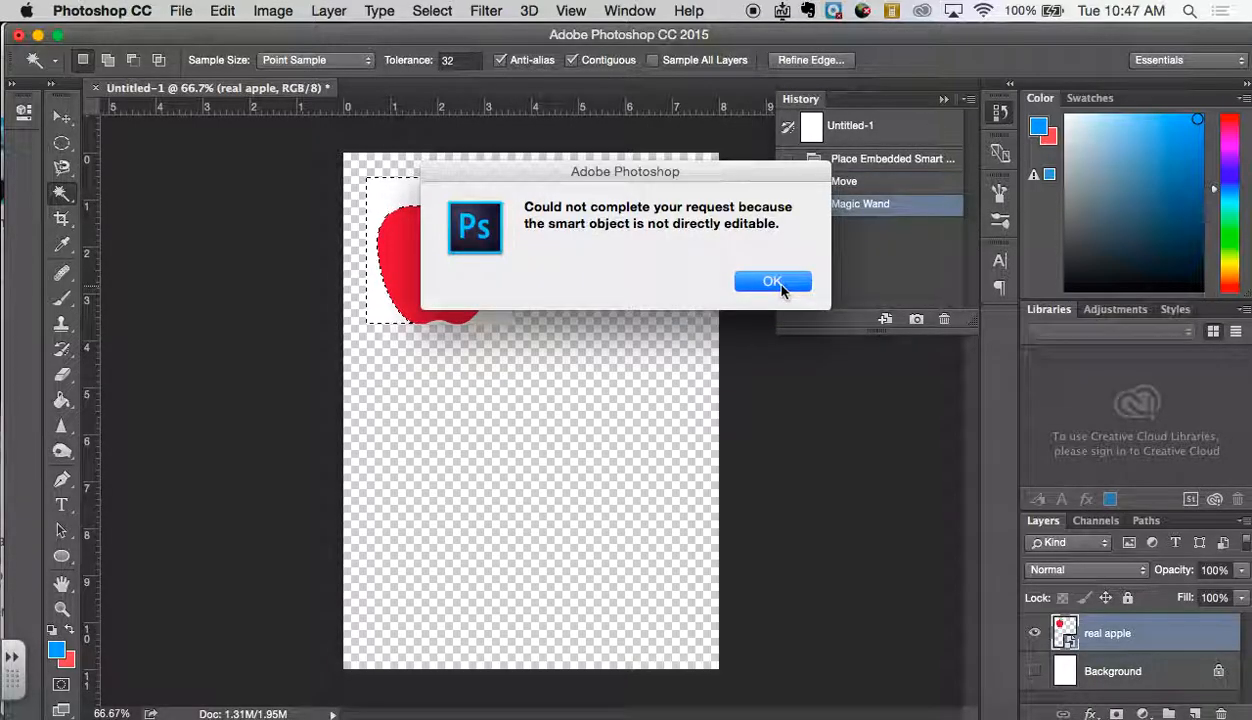
click(781, 286)
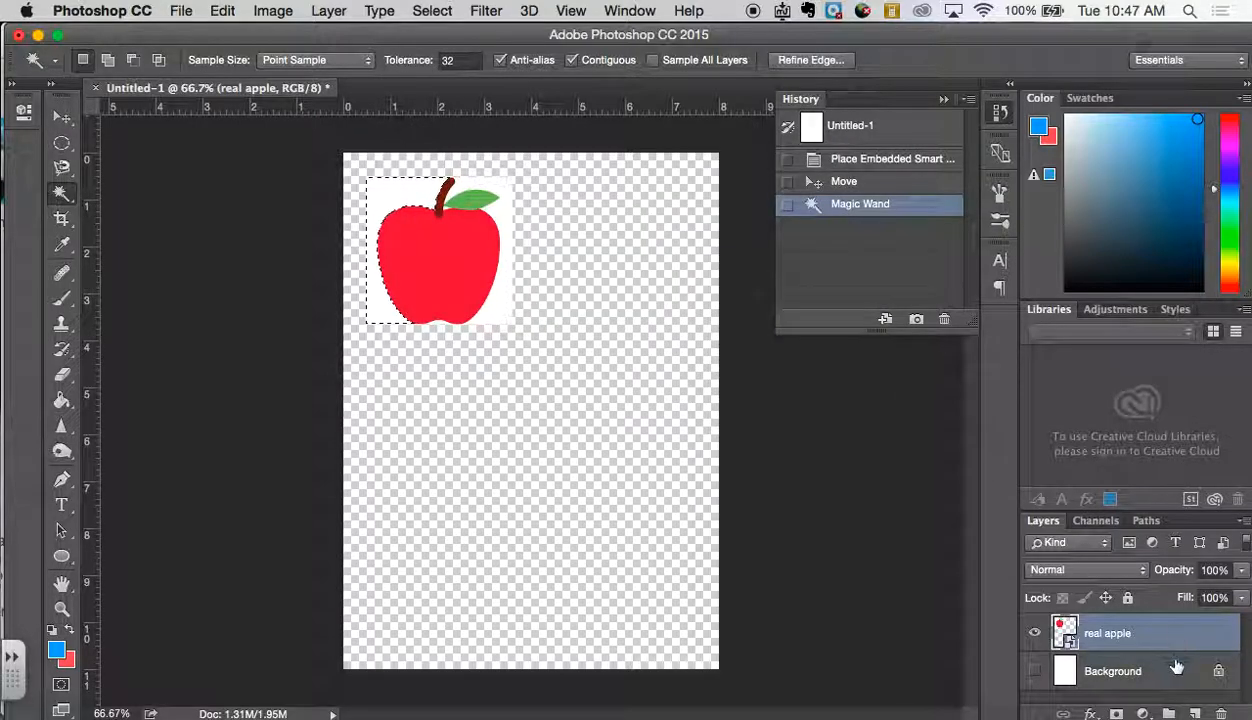
Rasterize the real apple layer so that its pixels can be edited directly.
right_click(1160, 627)
scroll(1085, 571, down, 10)
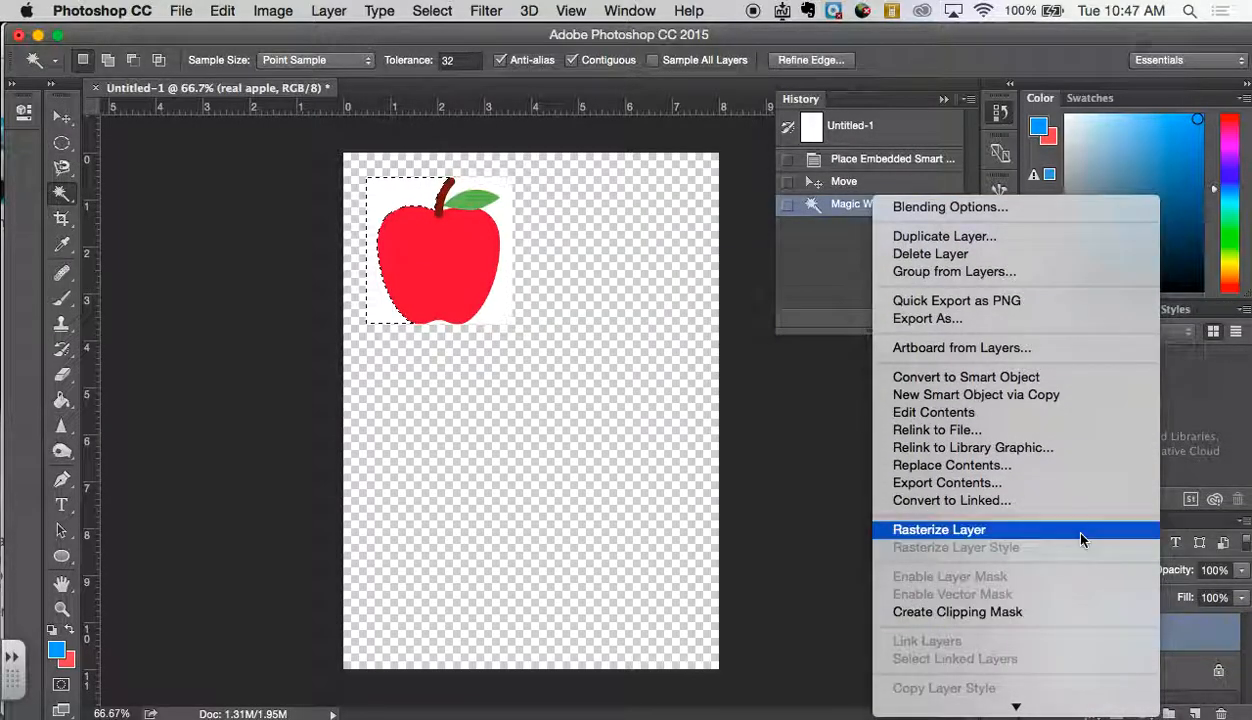
click(1080, 537)
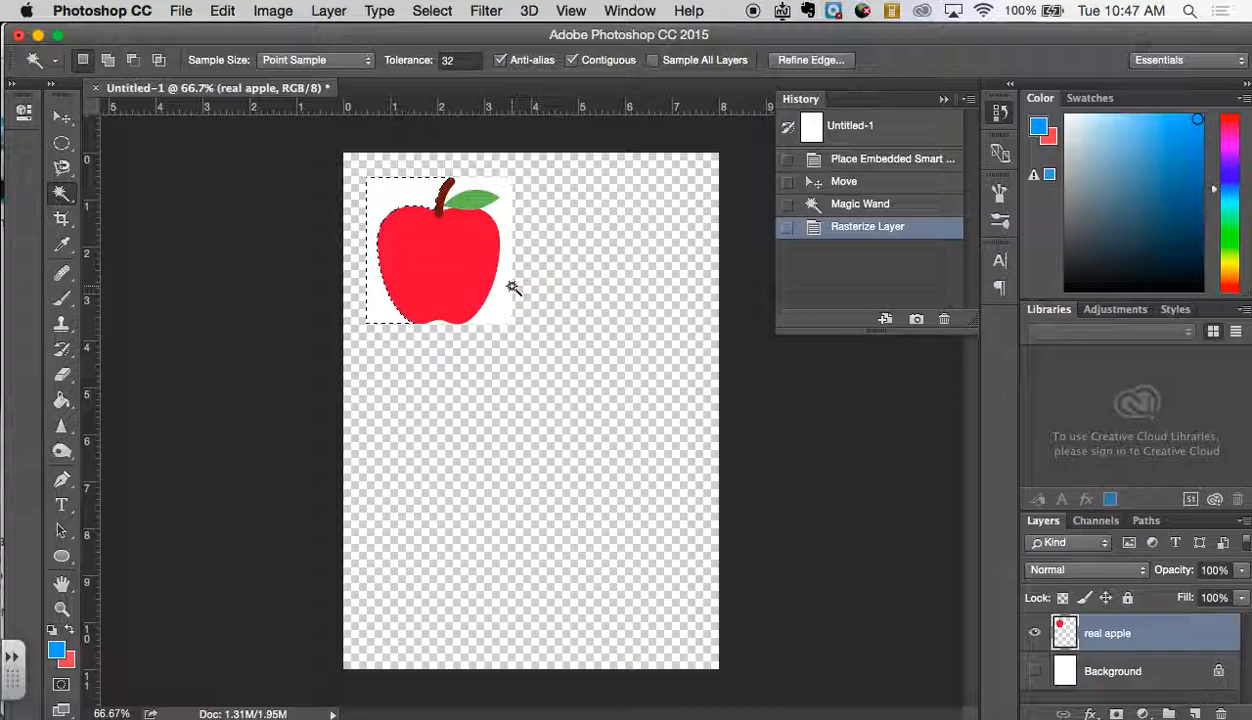
Clear the white areas on both sides of the apple and remove the selection.
key(Delete)
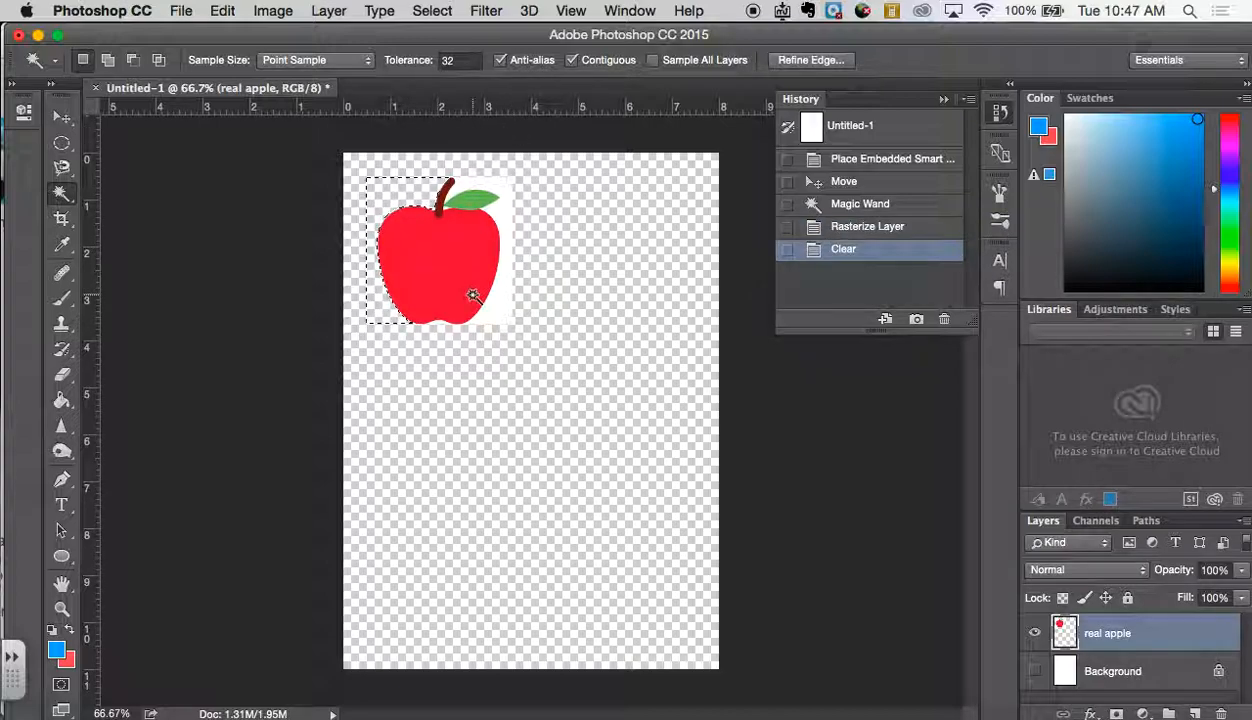
click(506, 212)
key(Delete)
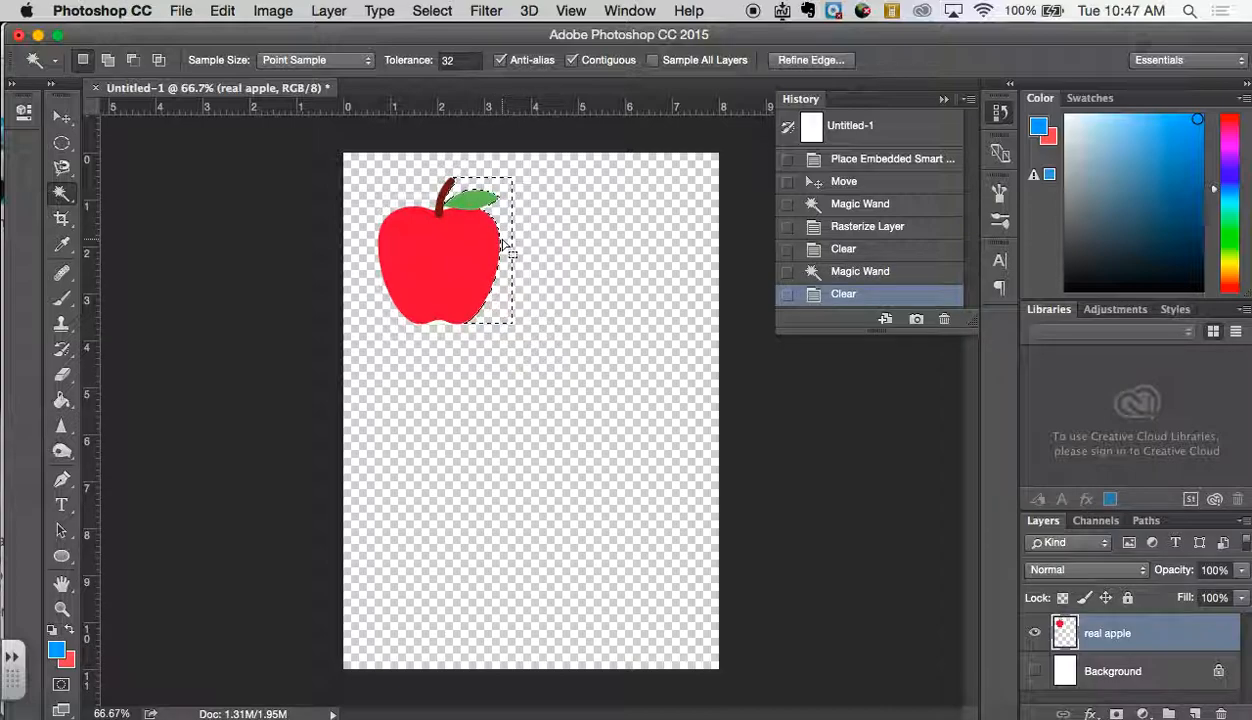
key(super+d)
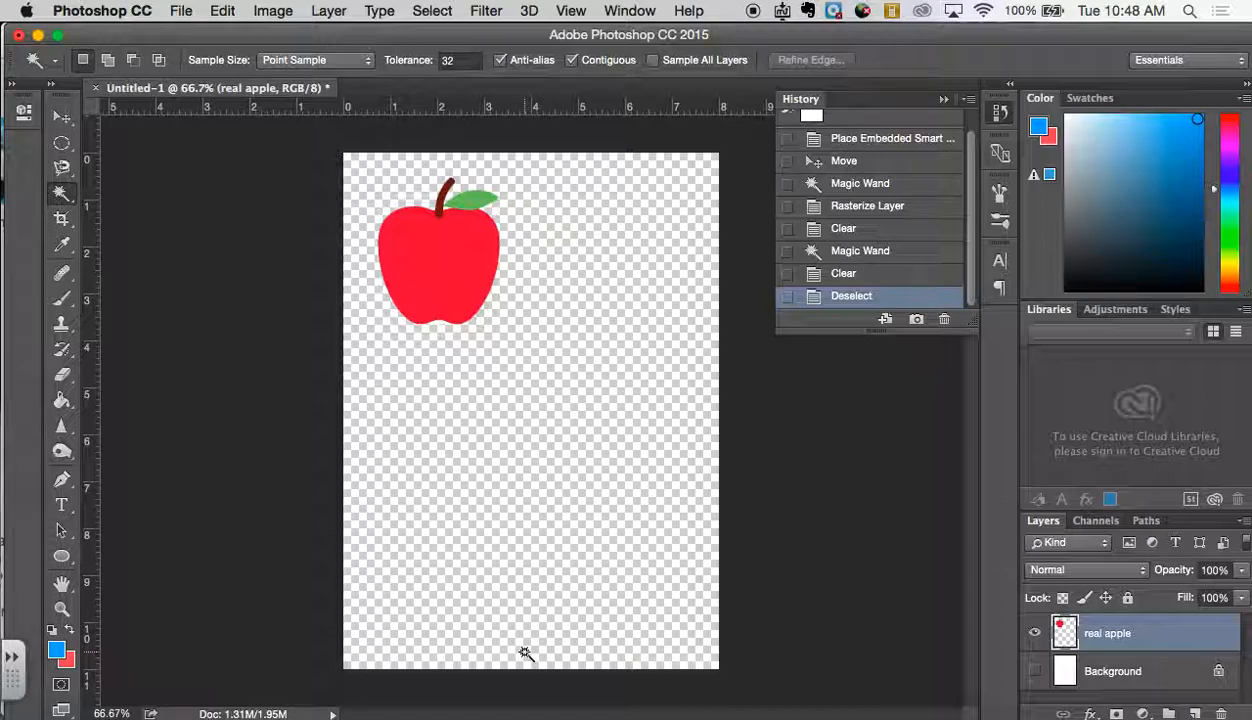
Scale the apple to about 60% width and 55% height, and move it closer to the page's upper-left corner.
click(62, 119)
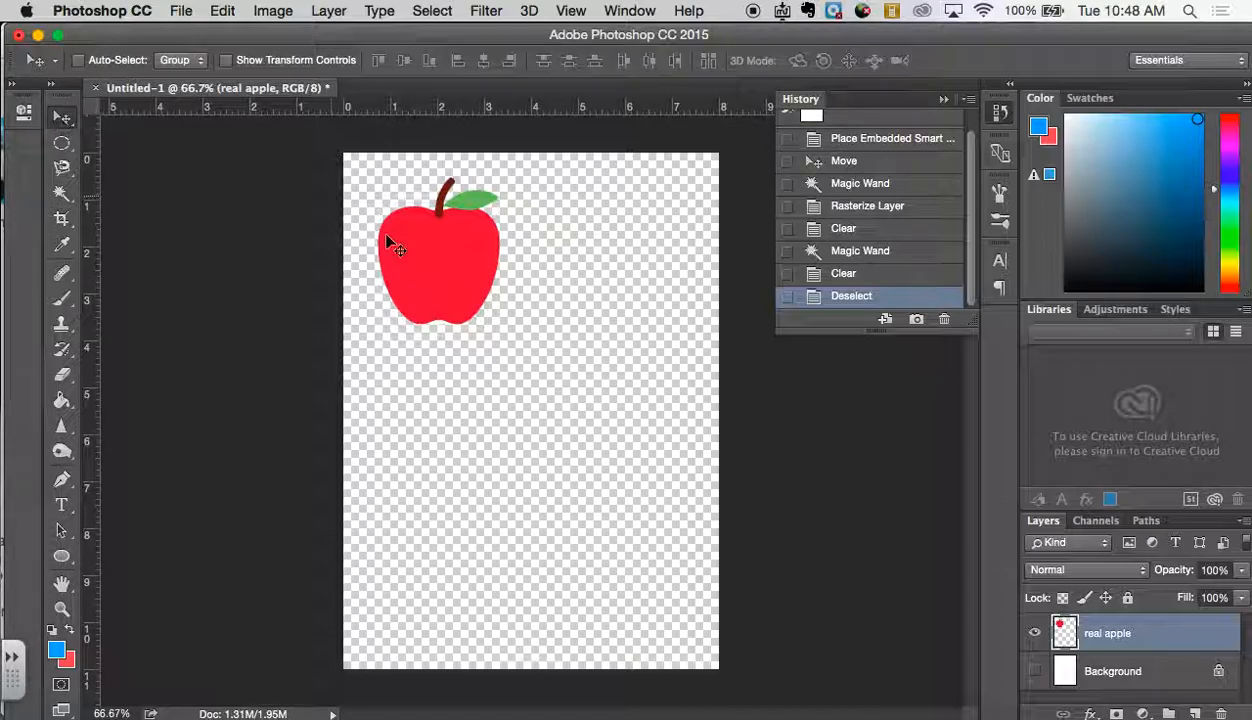
key(super+t)
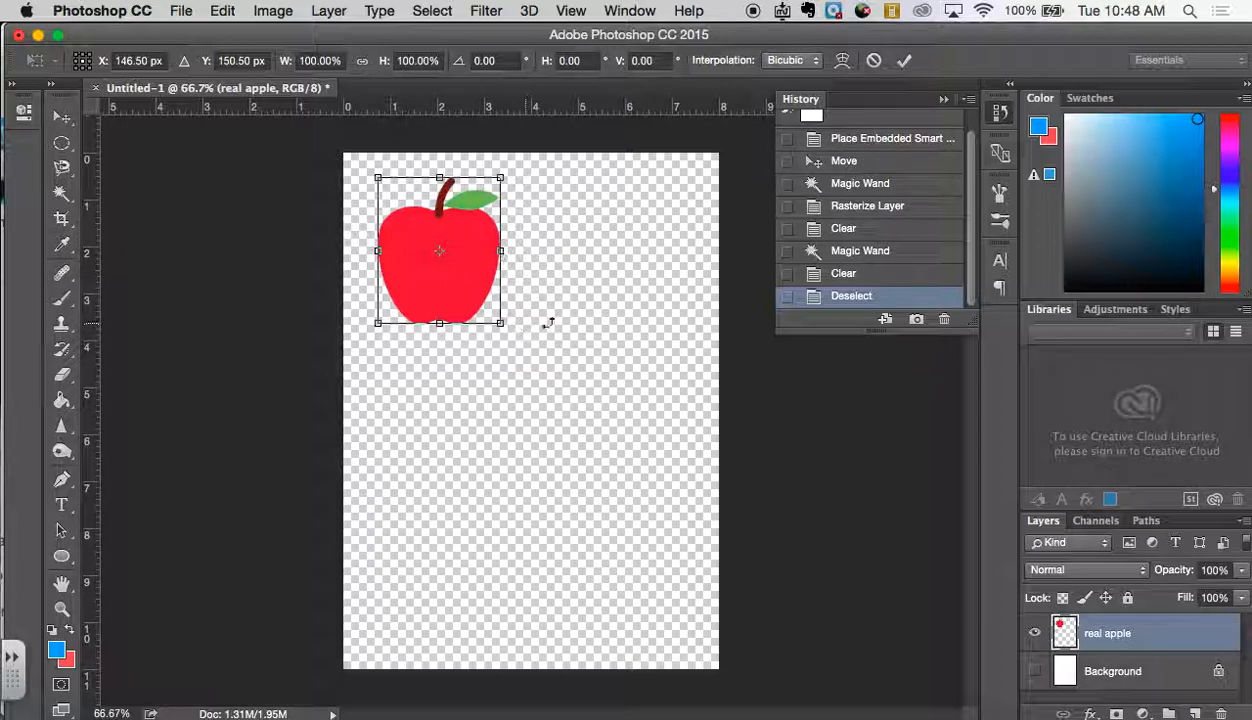
drag(497, 316, 450, 258)
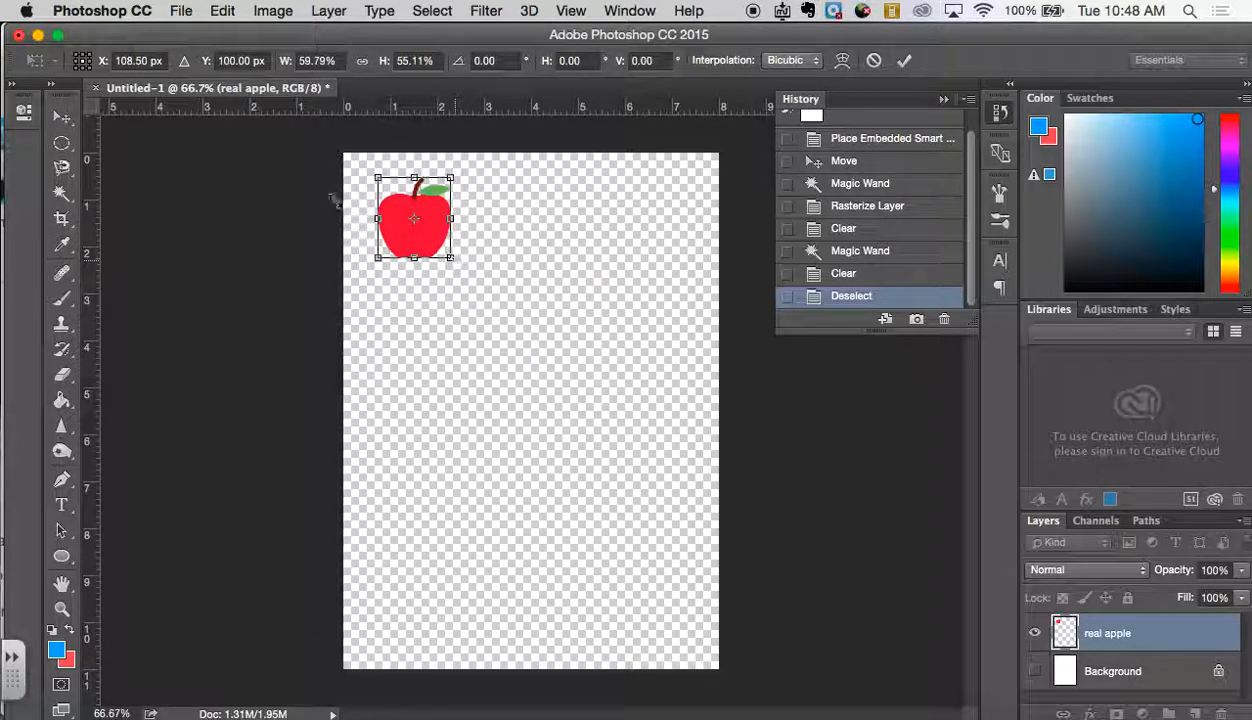
click(62, 117)
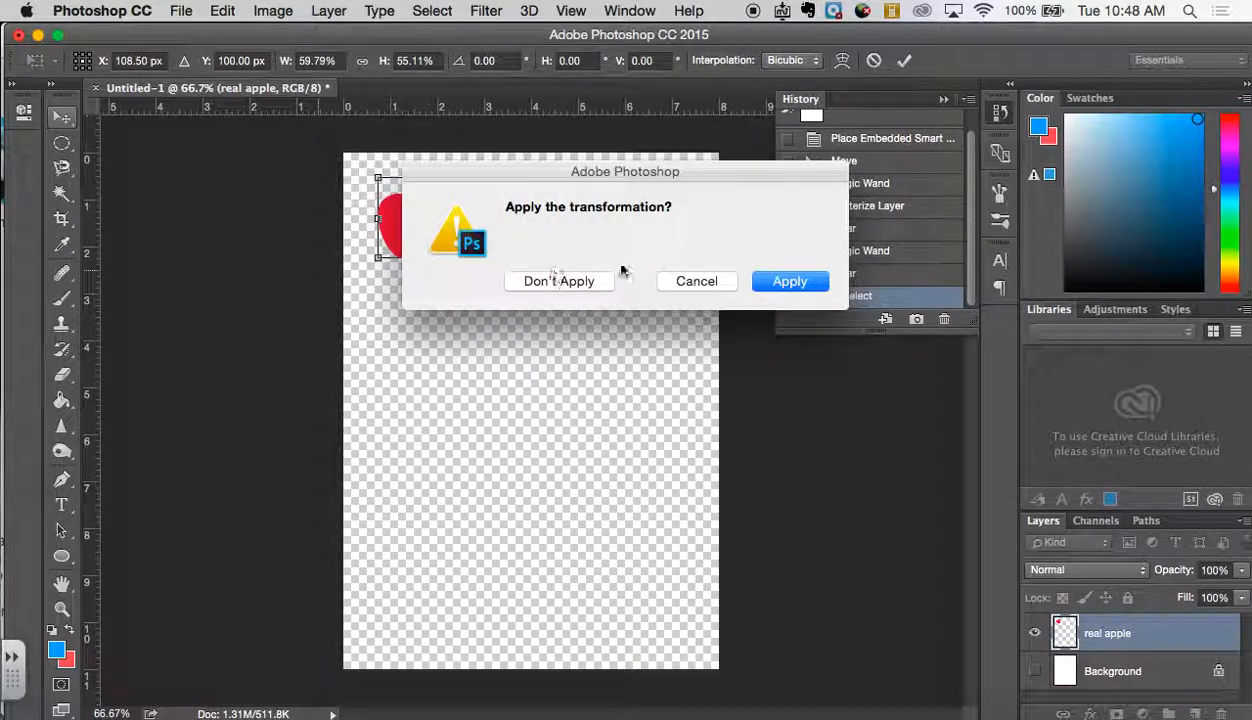
click(790, 281)
drag(413, 205, 371, 200)
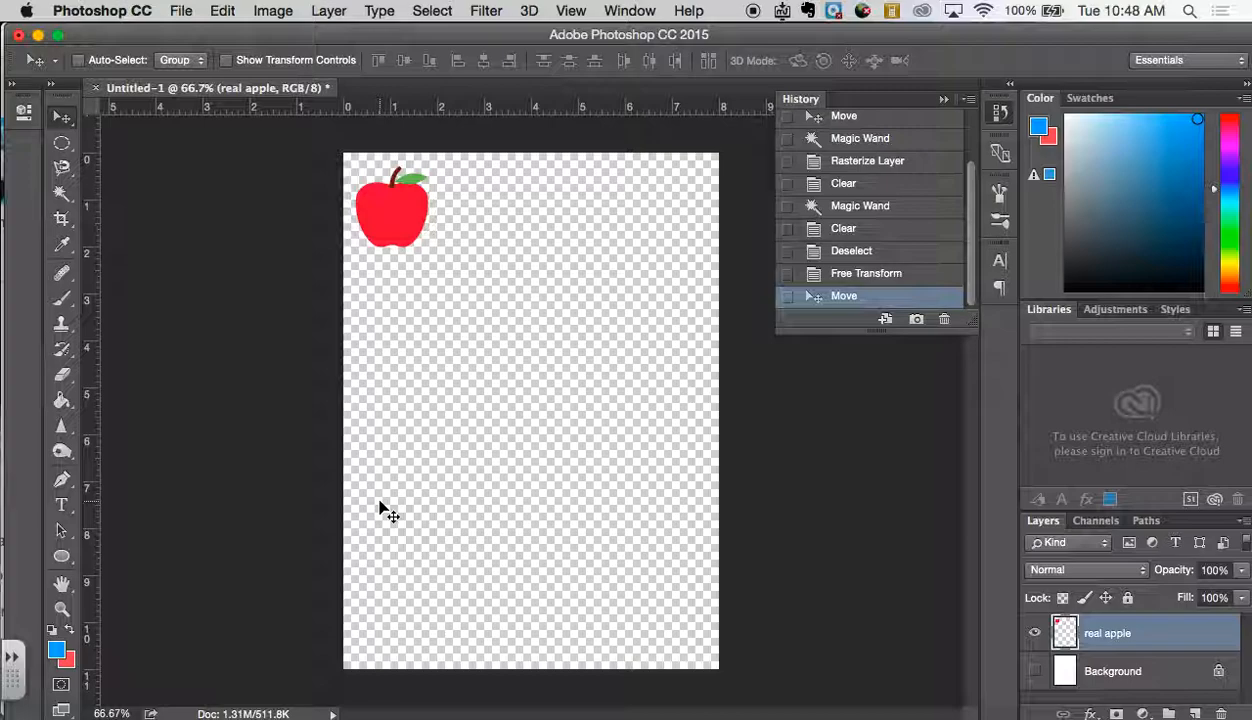
Duplicate the real apple layer within the same document under the name "copy 1".
right_click(1156, 633)
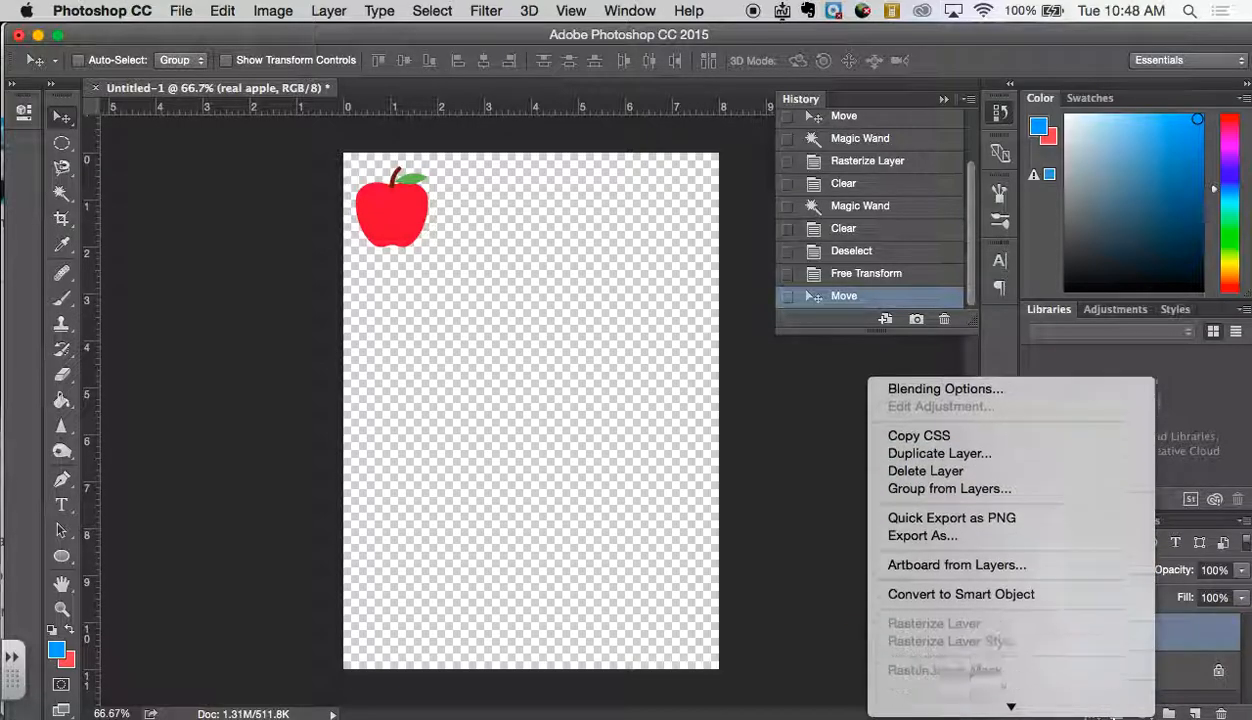
click(1092, 436)
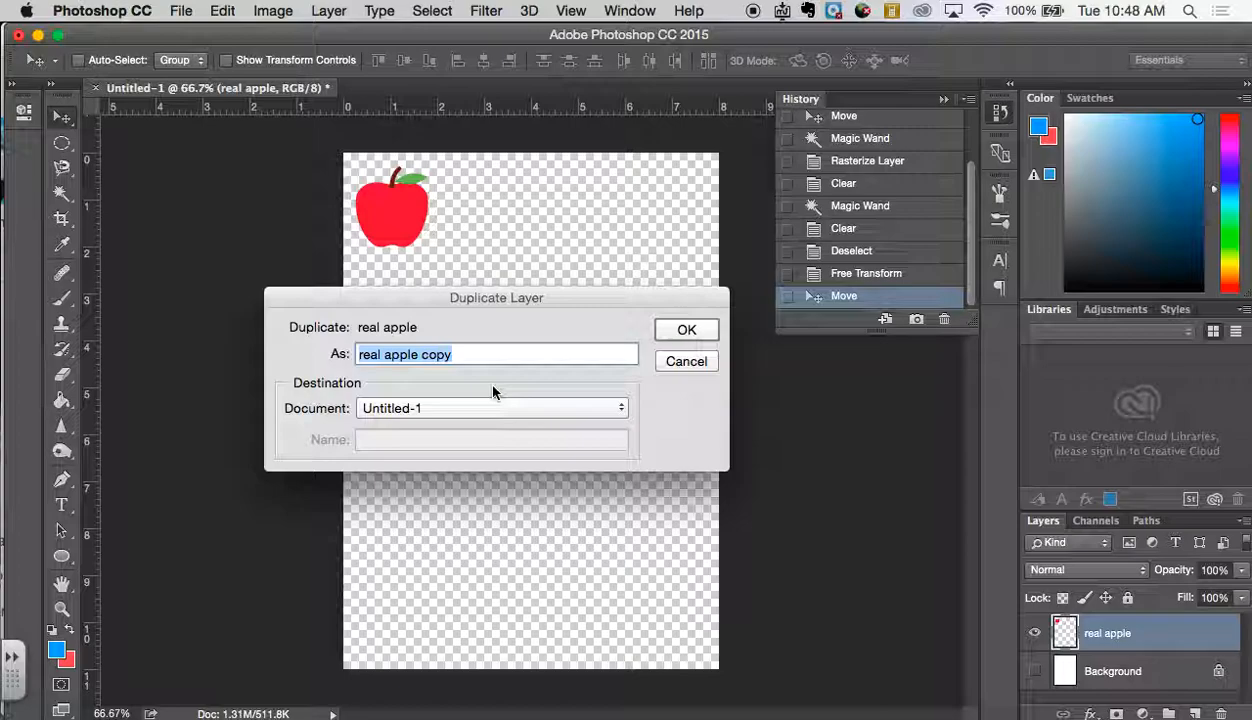
text(copy 1)
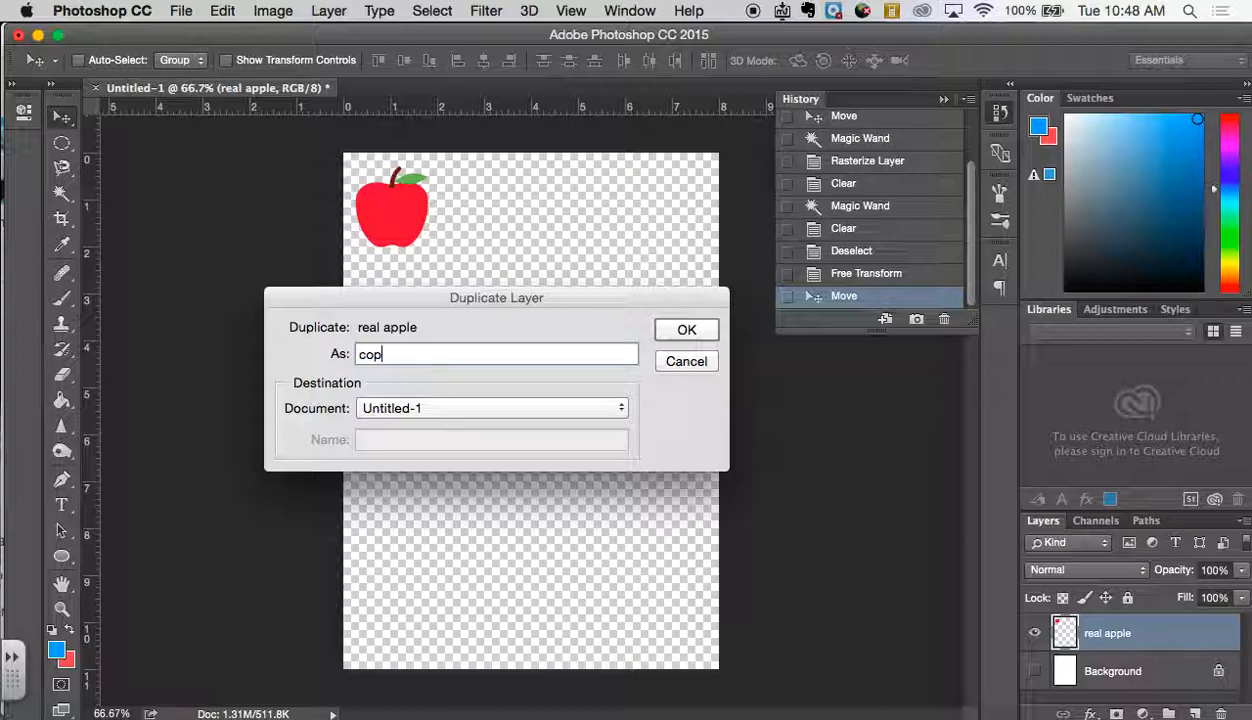
click(658, 330)
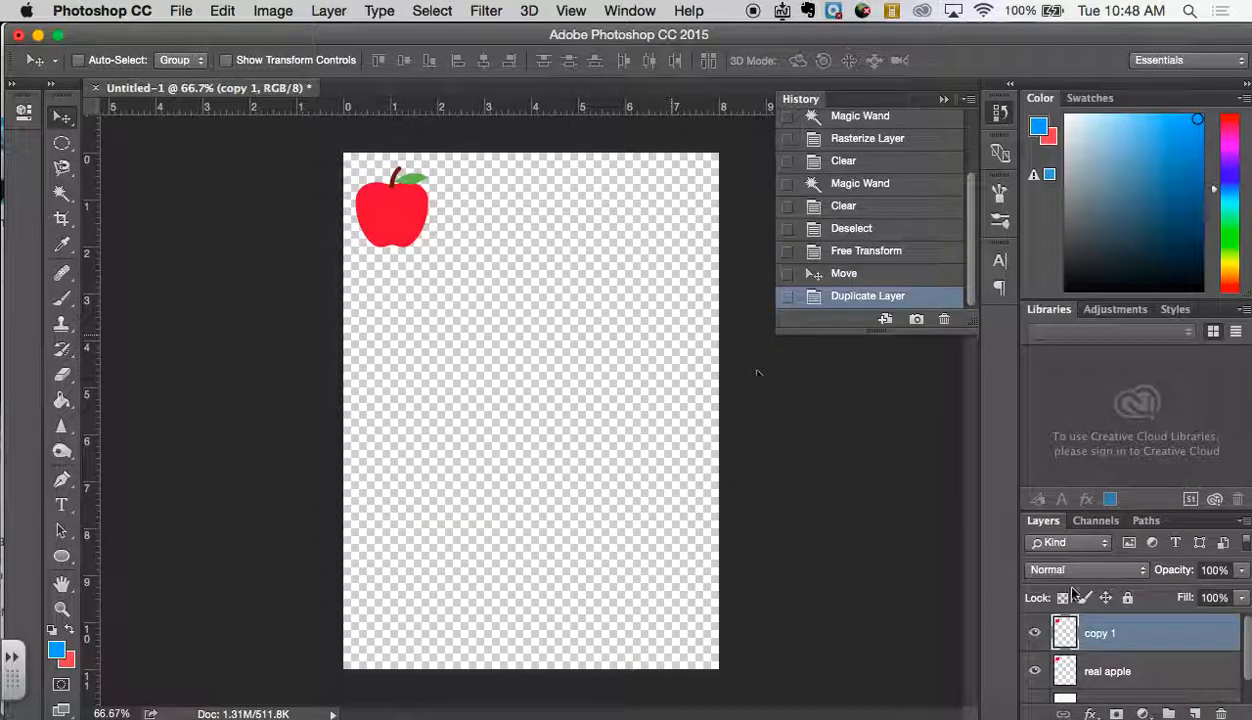
Duplicate the real apple layer again, naming the second duplicate "copy2".
click(1154, 676)
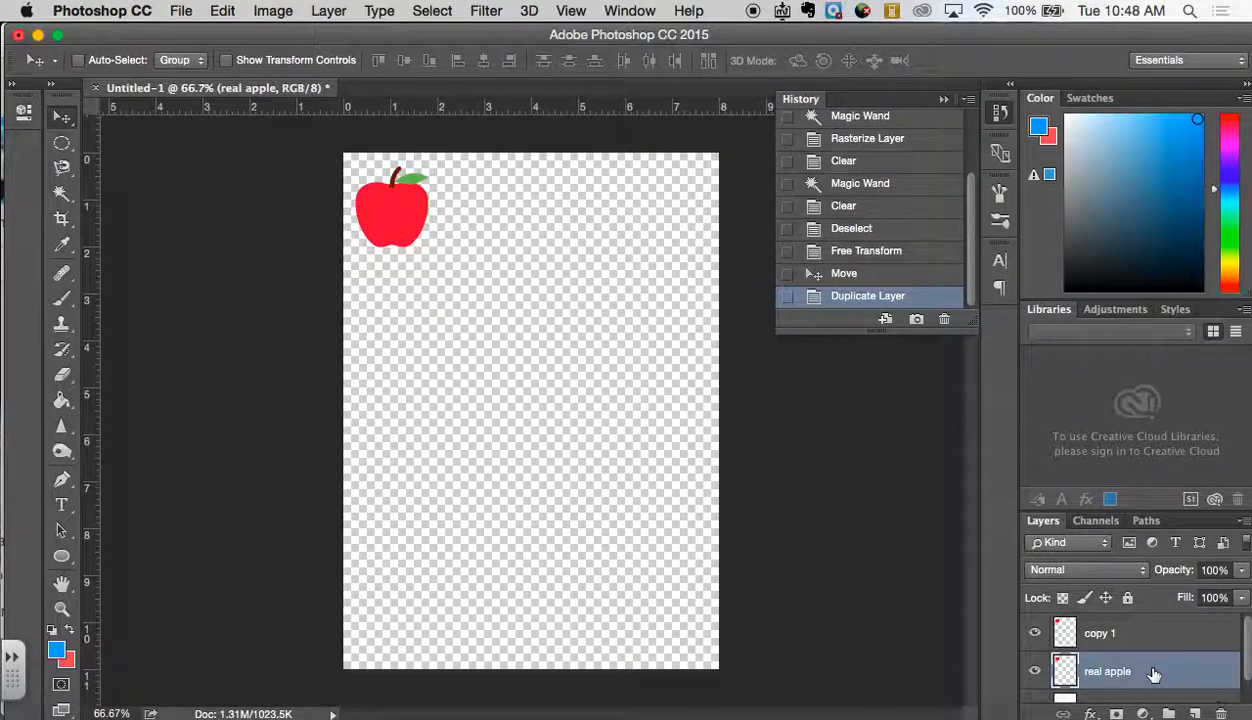
right_click(1154, 676)
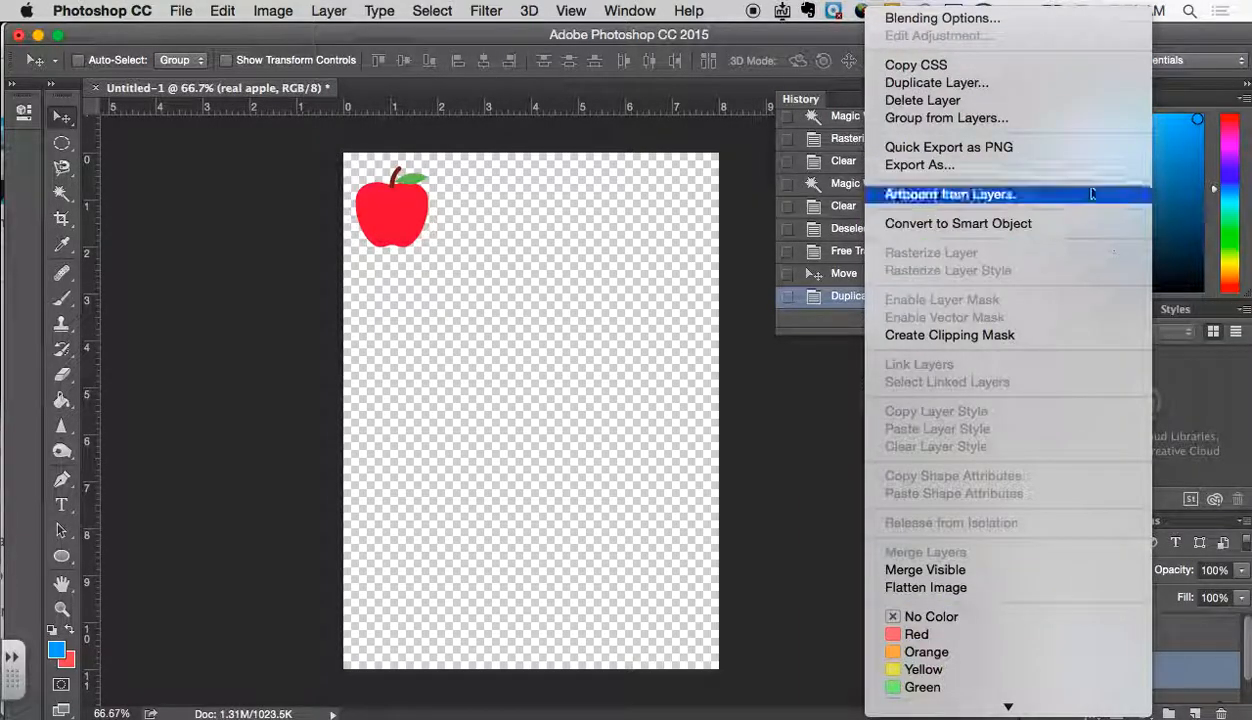
click(1050, 88)
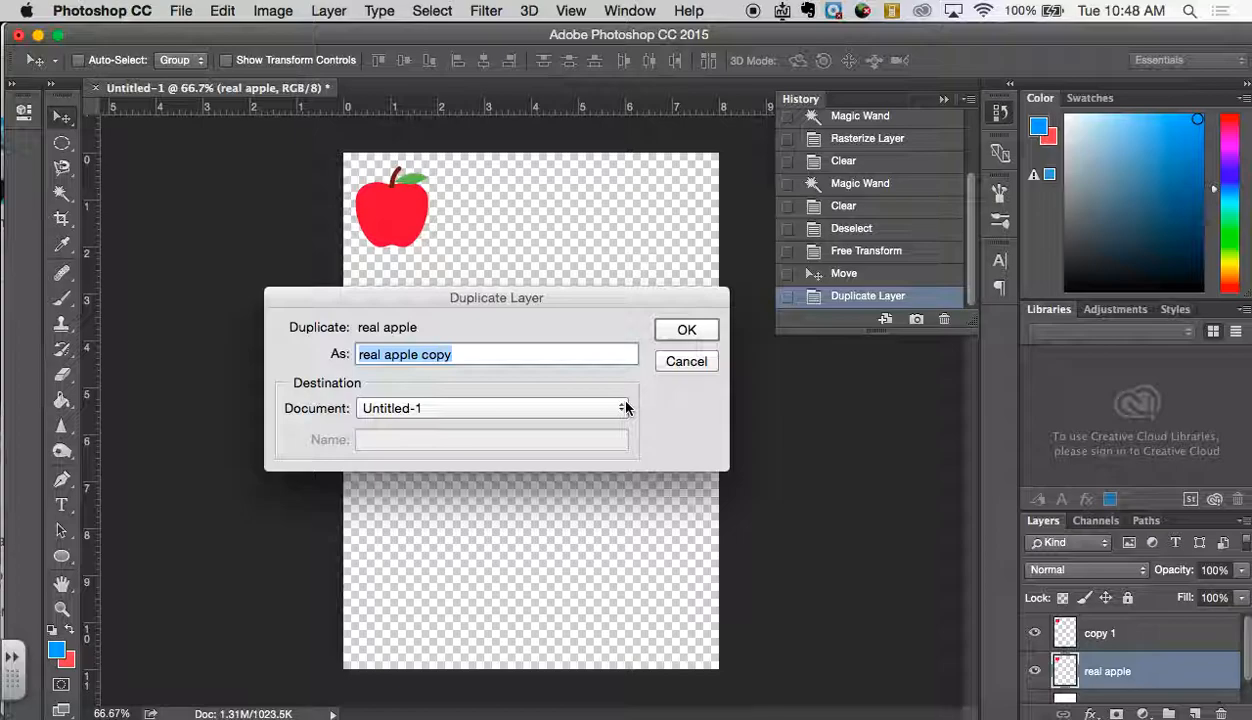
text(copy2)
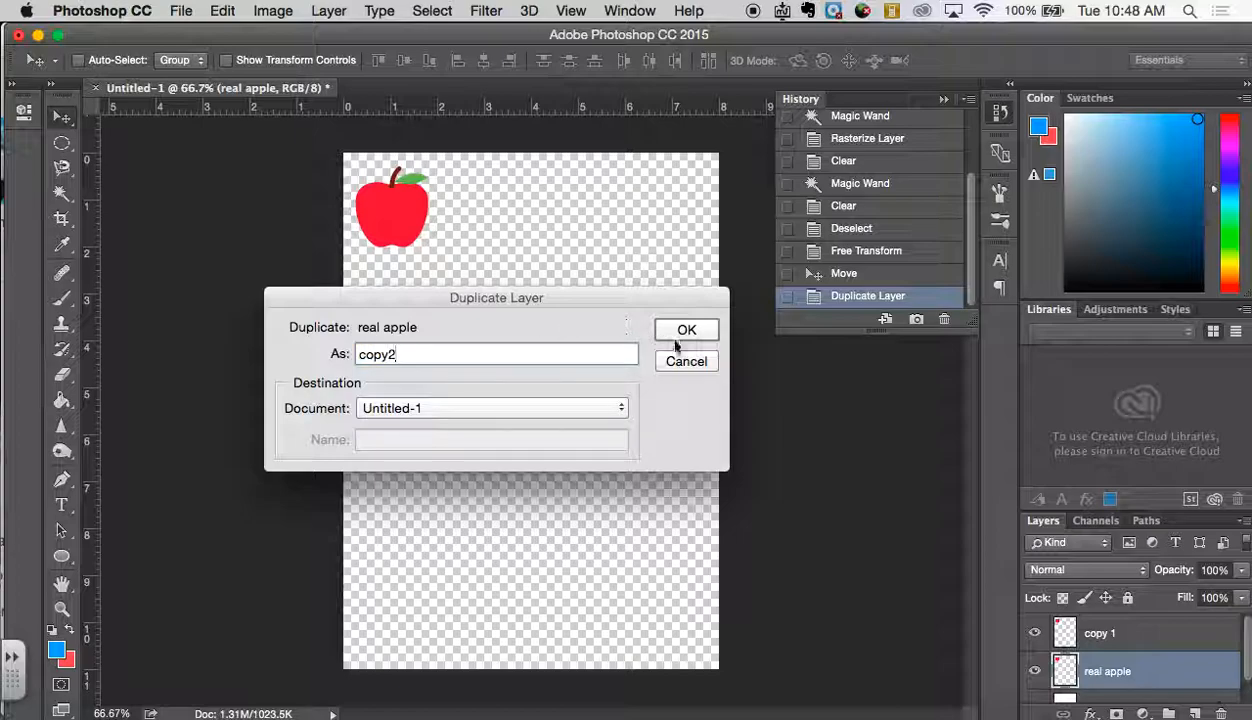
click(678, 334)
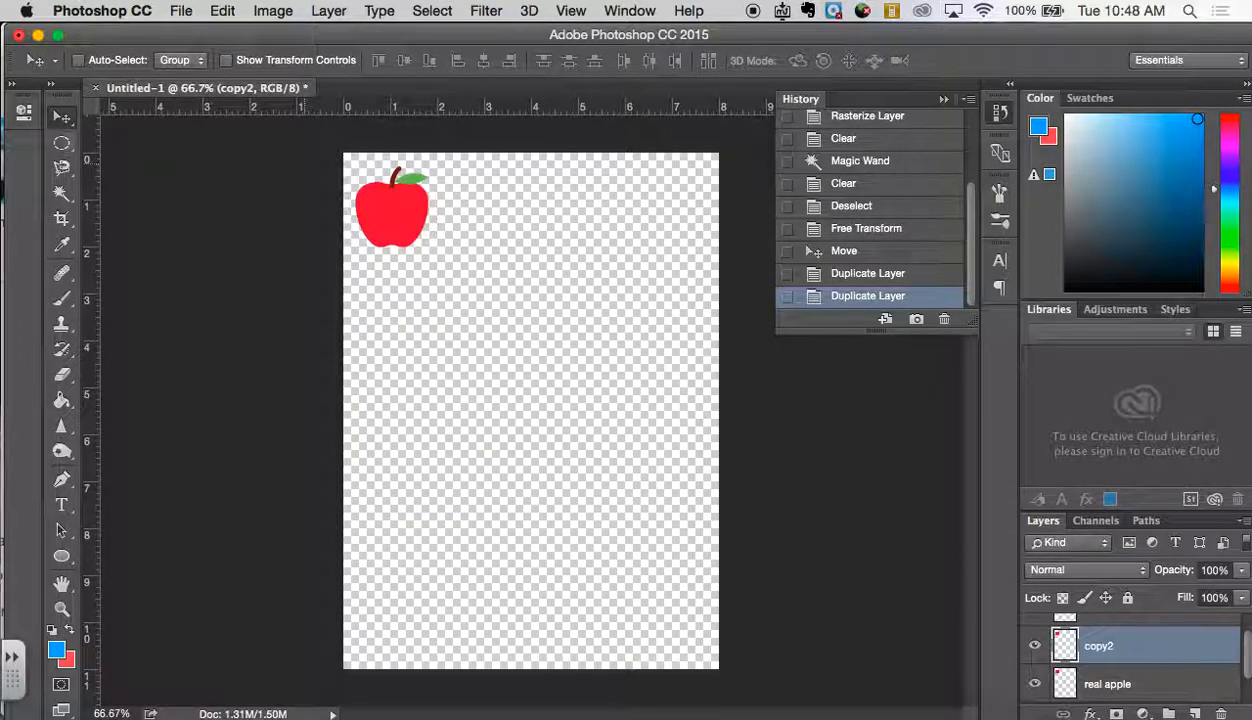
Move the copy2 apple directly below the original and the copy 1 apple below that, forming an evenly spaced column.
scroll(1175, 662, up, 1)
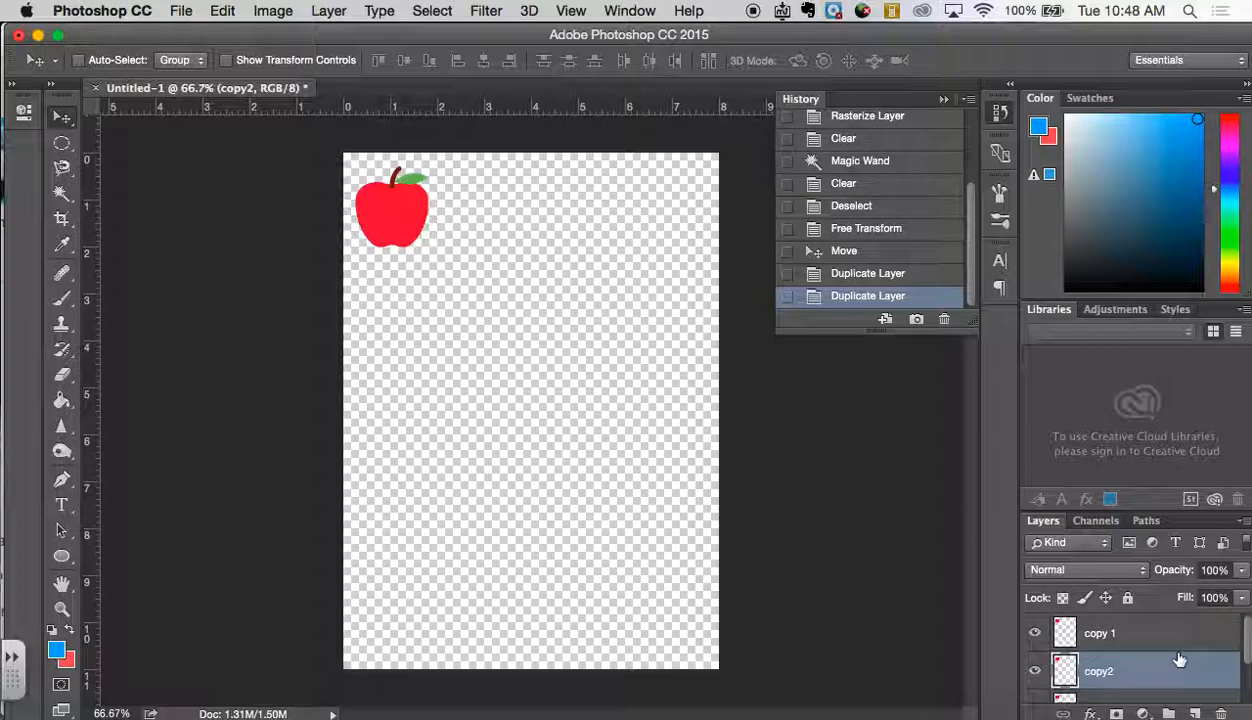
scroll(1180, 660, down, 1)
scroll(1180, 660, up, 1)
drag(398, 211, 393, 310)
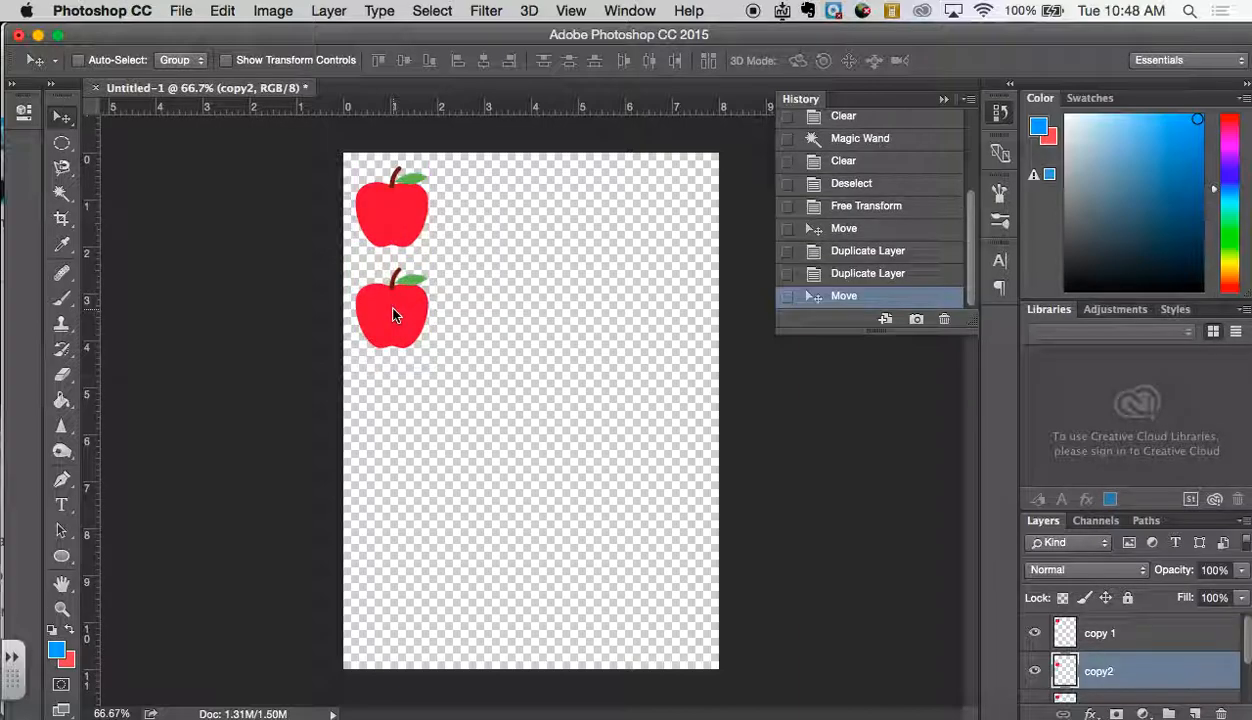
click(1153, 633)
drag(408, 214, 407, 417)
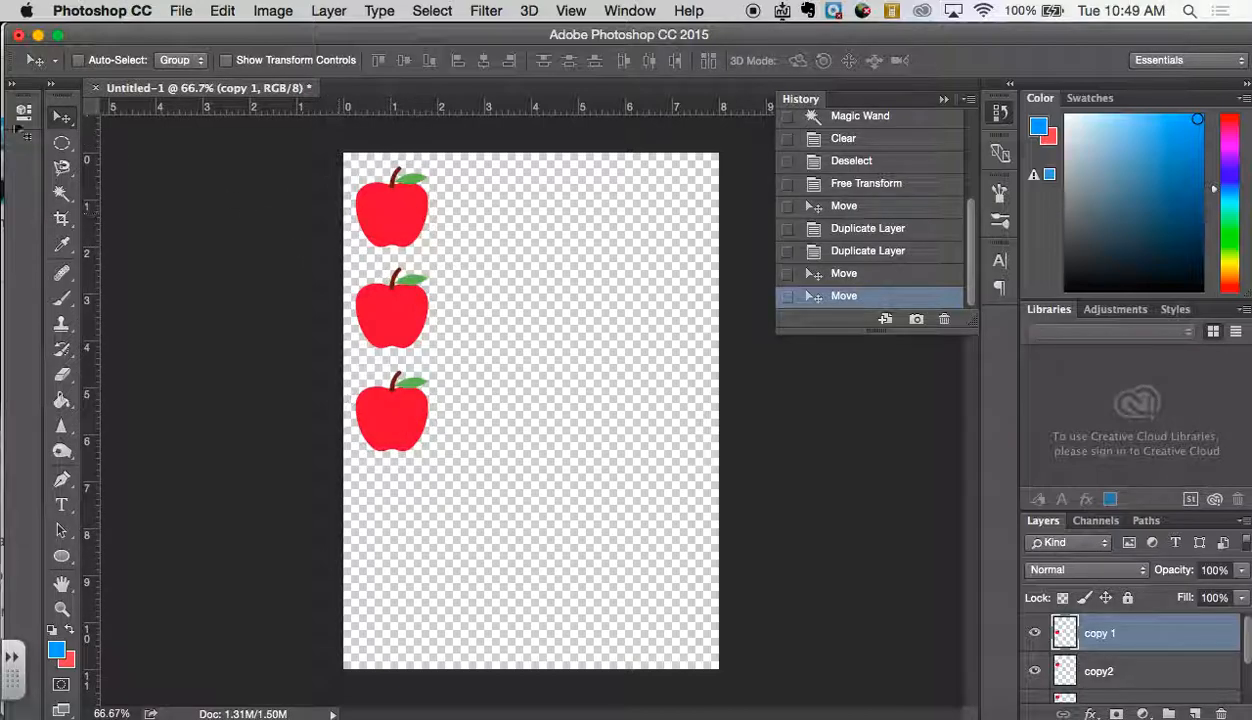
Add a text box reading "original" to the right of the topmost apple.
click(62, 506)
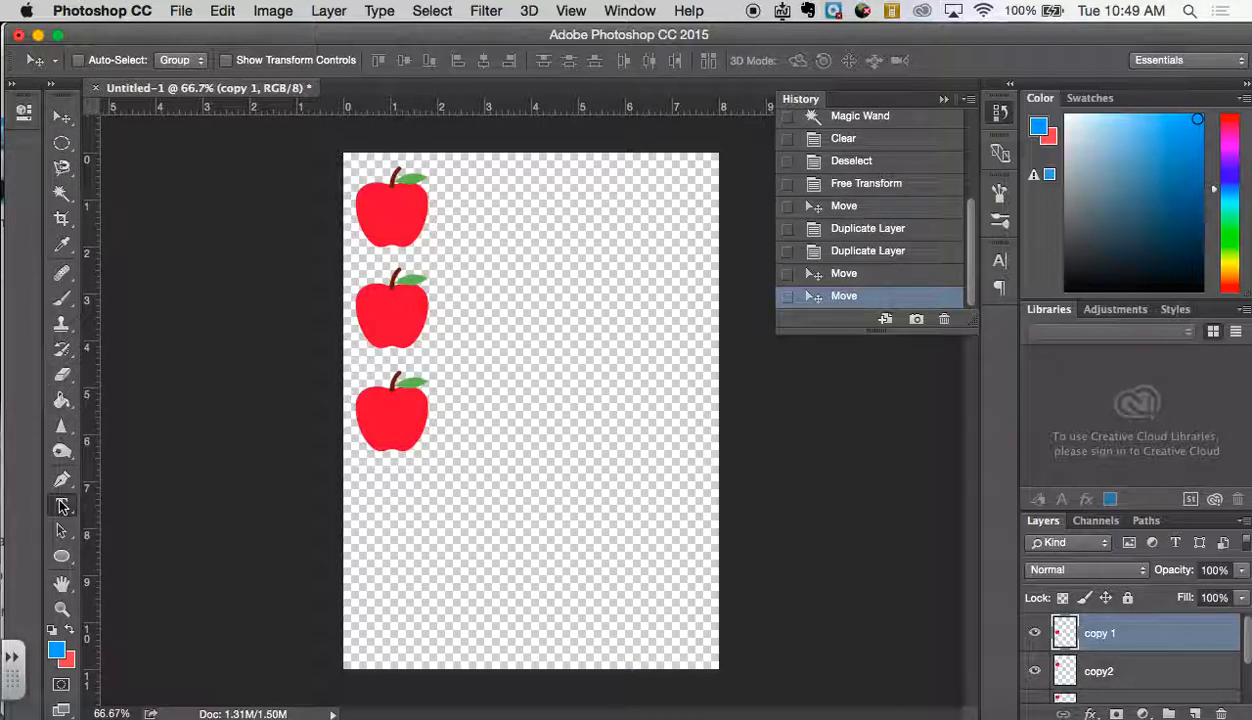
drag(440, 190, 576, 221)
text(original)
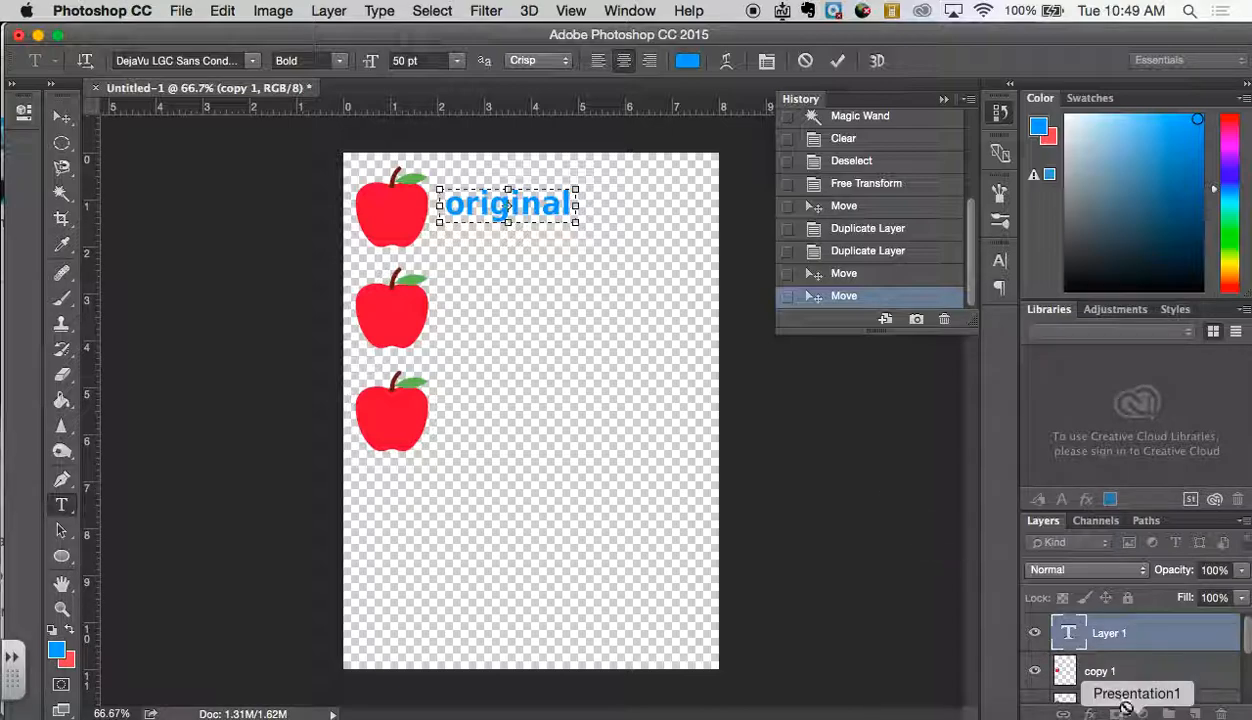
Make the Background layer visible again behind the apples and text.
scroll(1104, 679, down, 3)
click(1036, 690)
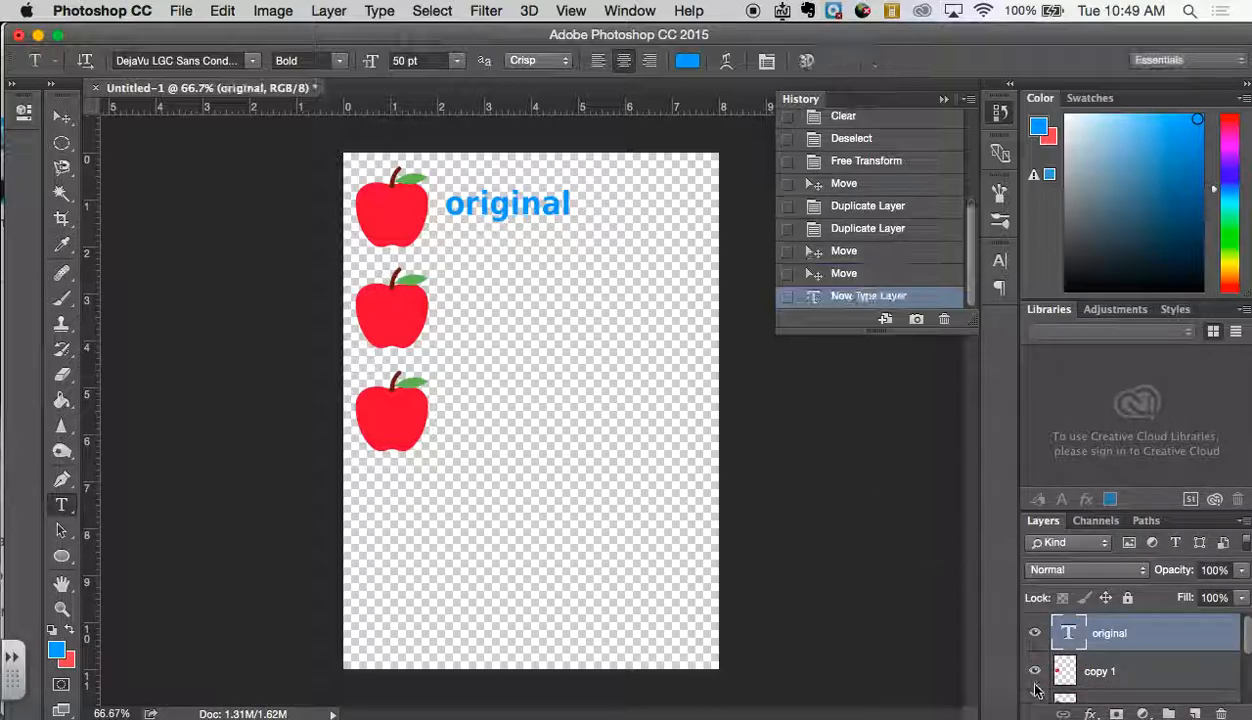
scroll(1131, 680, down, 3)
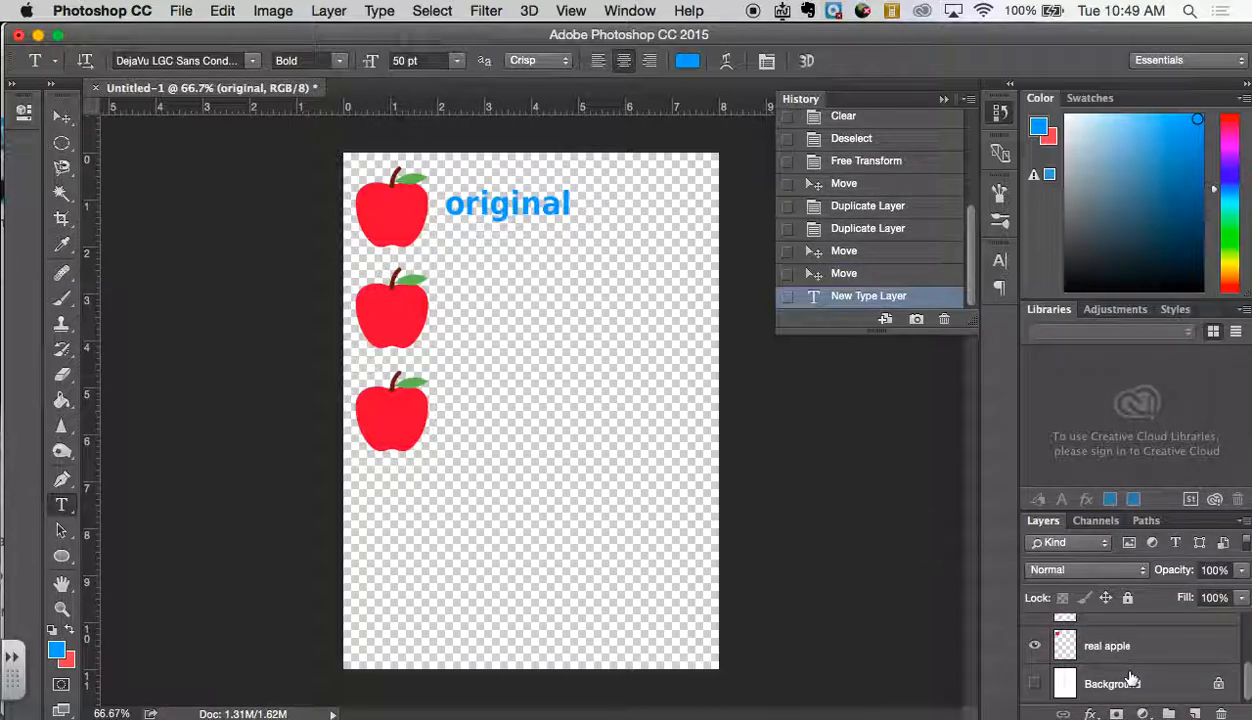
click(1034, 686)
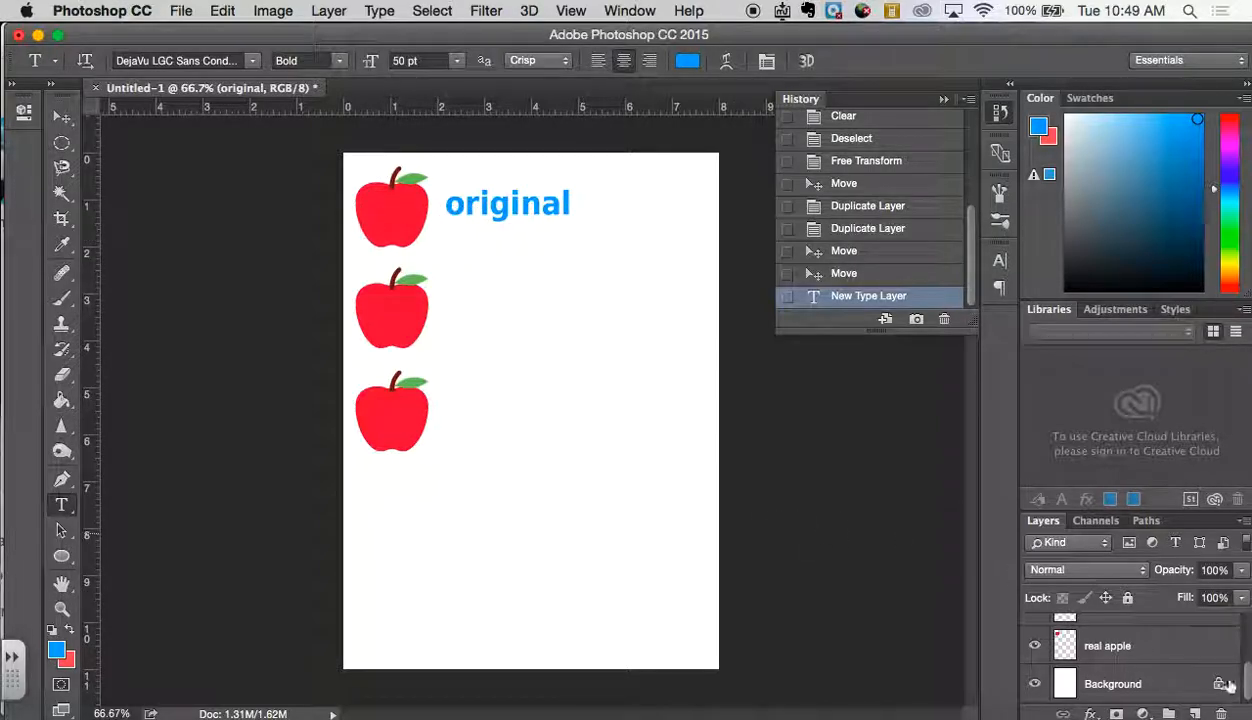
Apply the Add Noise filter to the copy 1 apple layer with an amount of 263.56% and uniform distribution.
drag(1247, 686, 1247, 661)
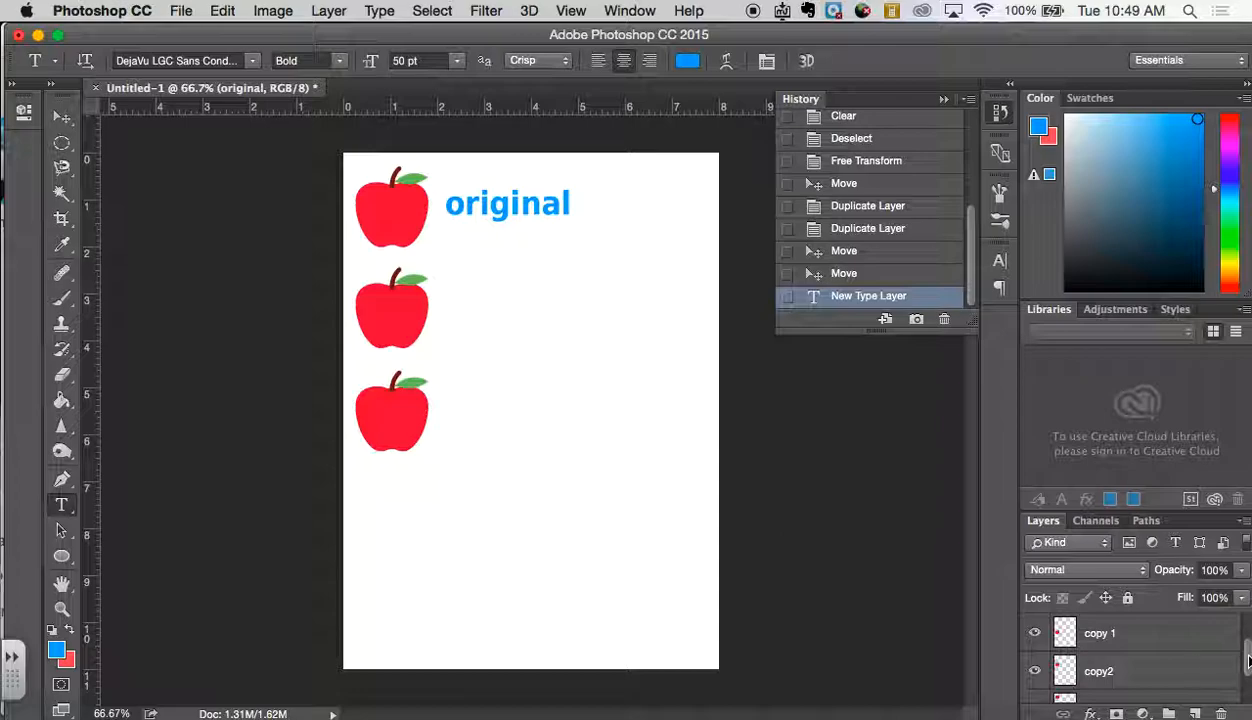
click(1188, 638)
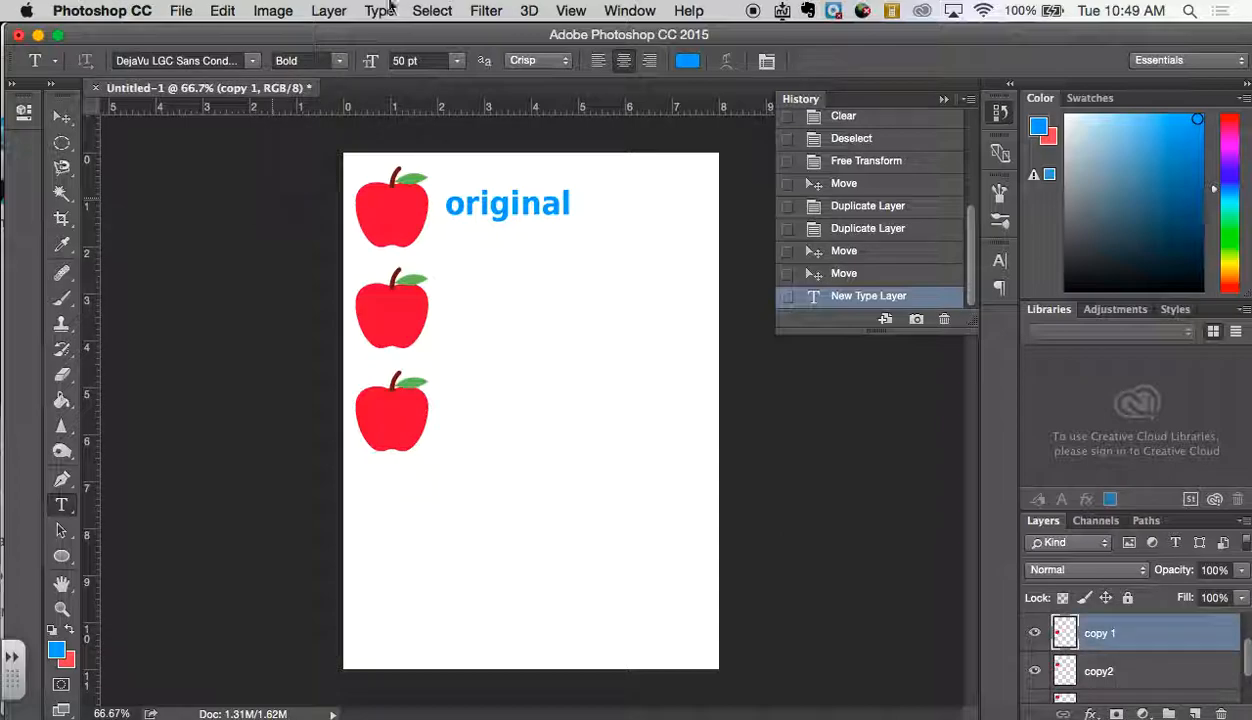
click(497, 12)
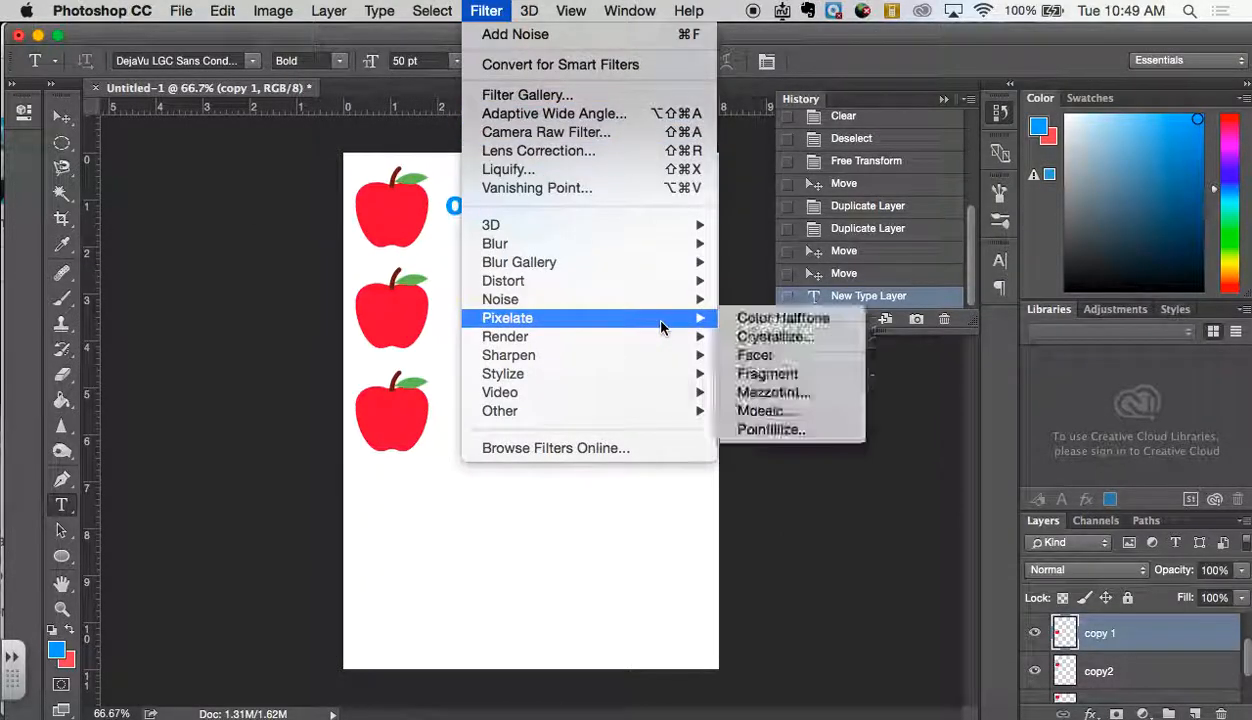
mouse_move(658, 300)
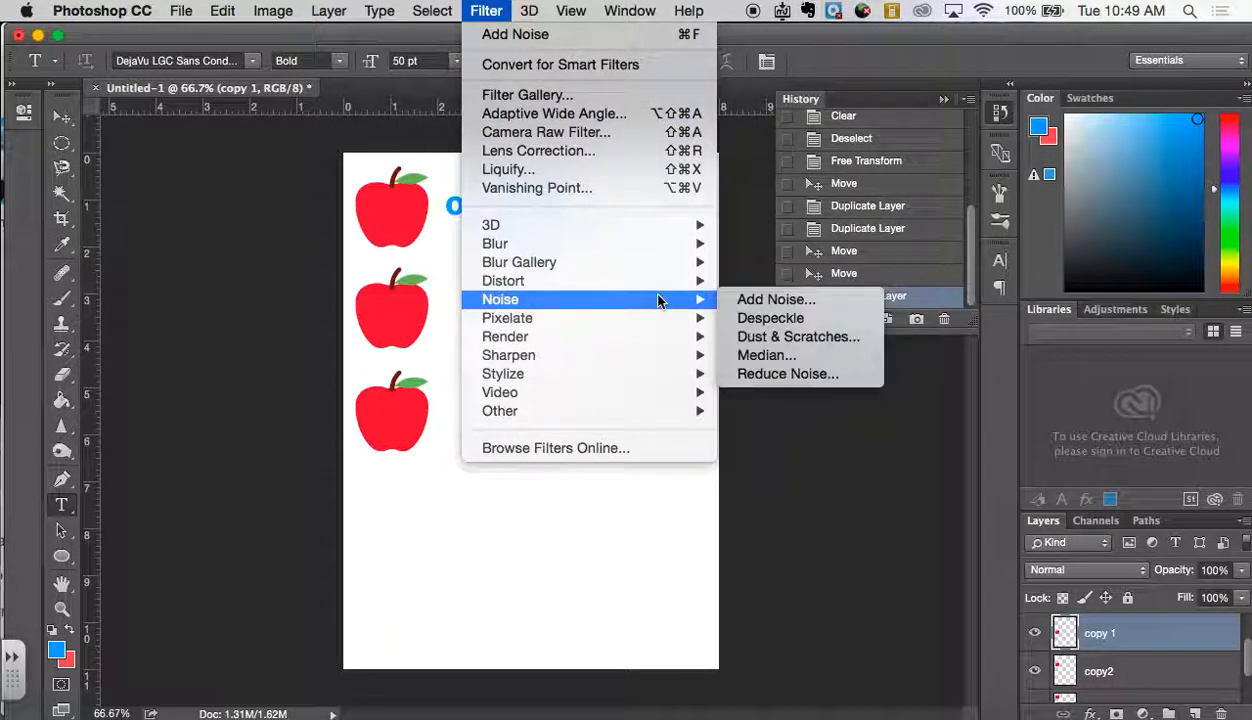
click(855, 302)
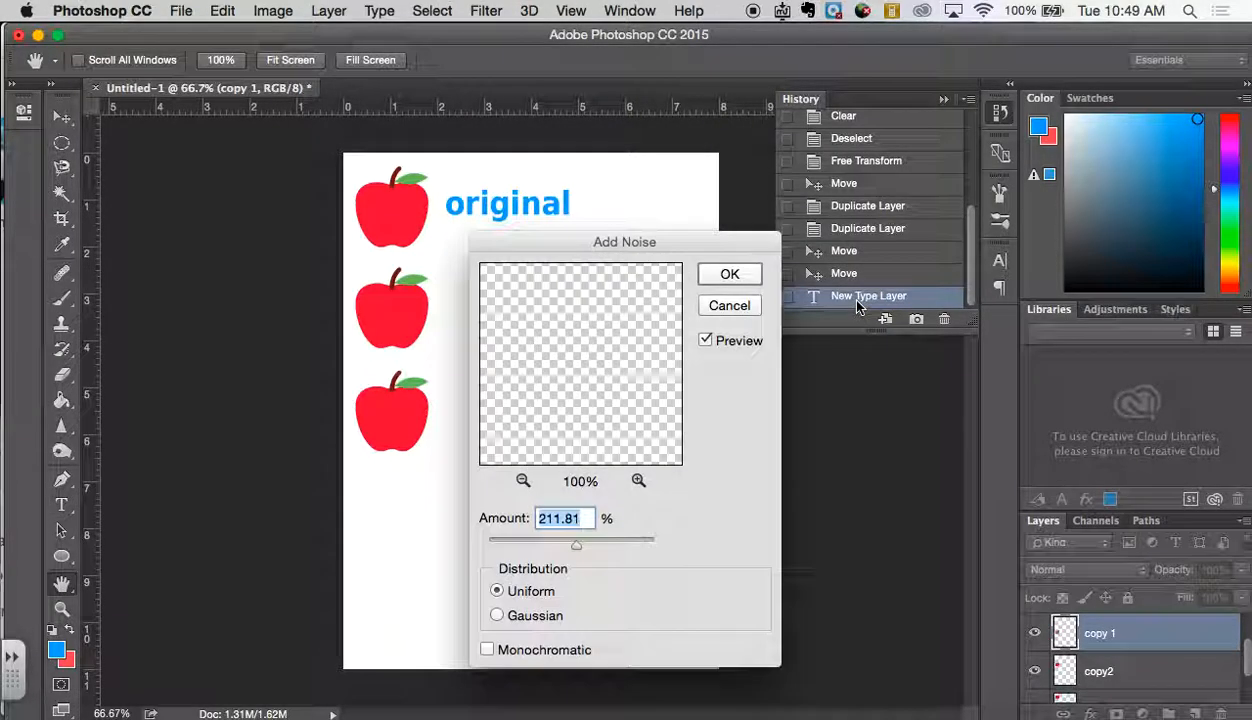
click(522, 482)
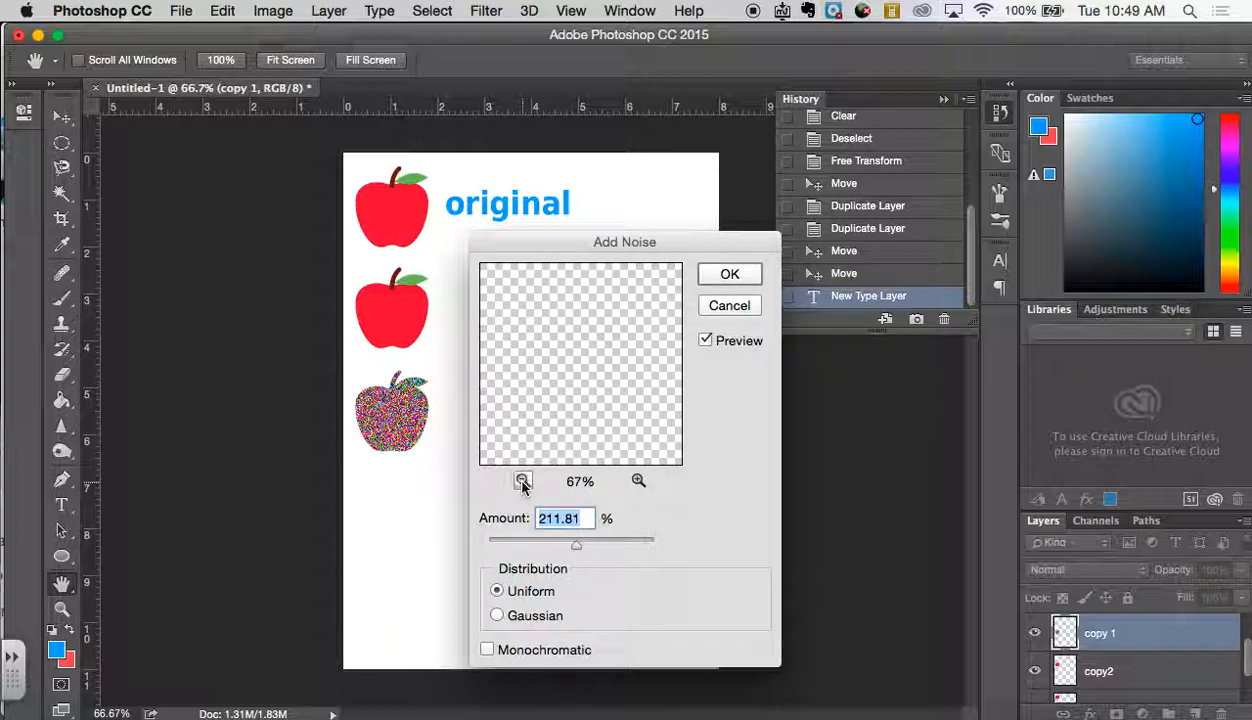
click(522, 482)
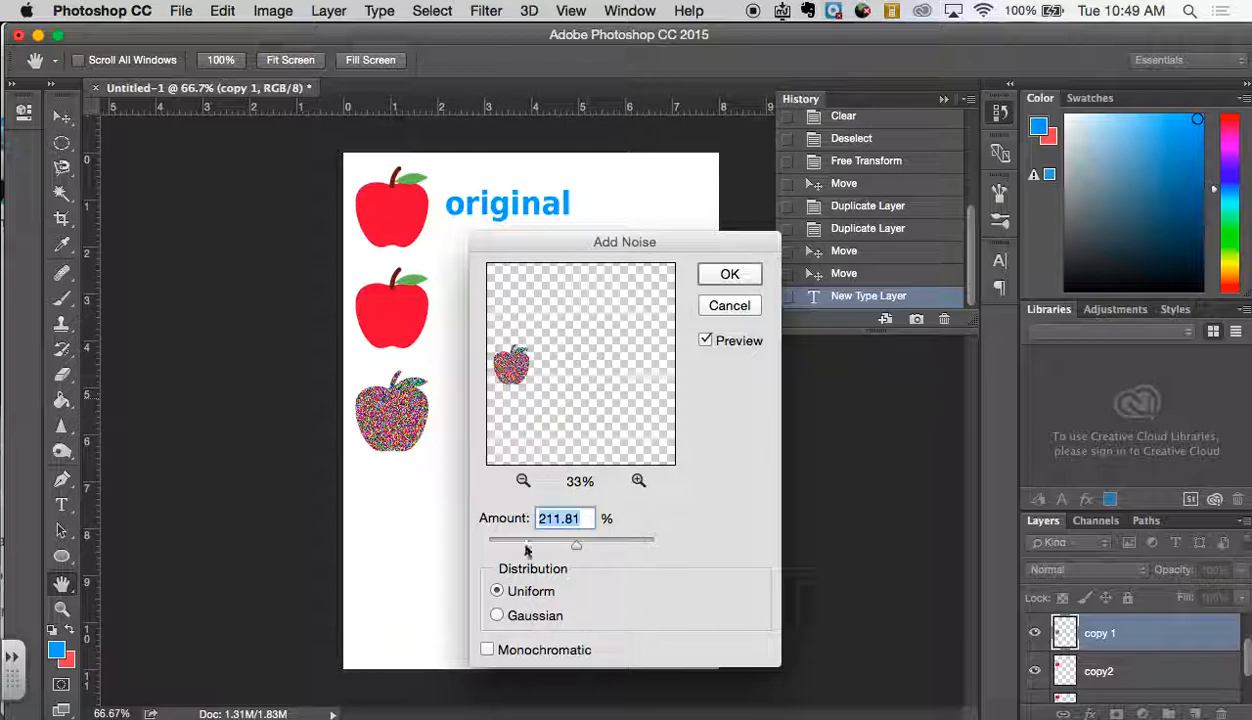
mouse_move(576, 553)
mouse_down()
mouse_move(617, 547)
mouse_move(570, 543)
mouse_move(598, 546)
mouse_up()
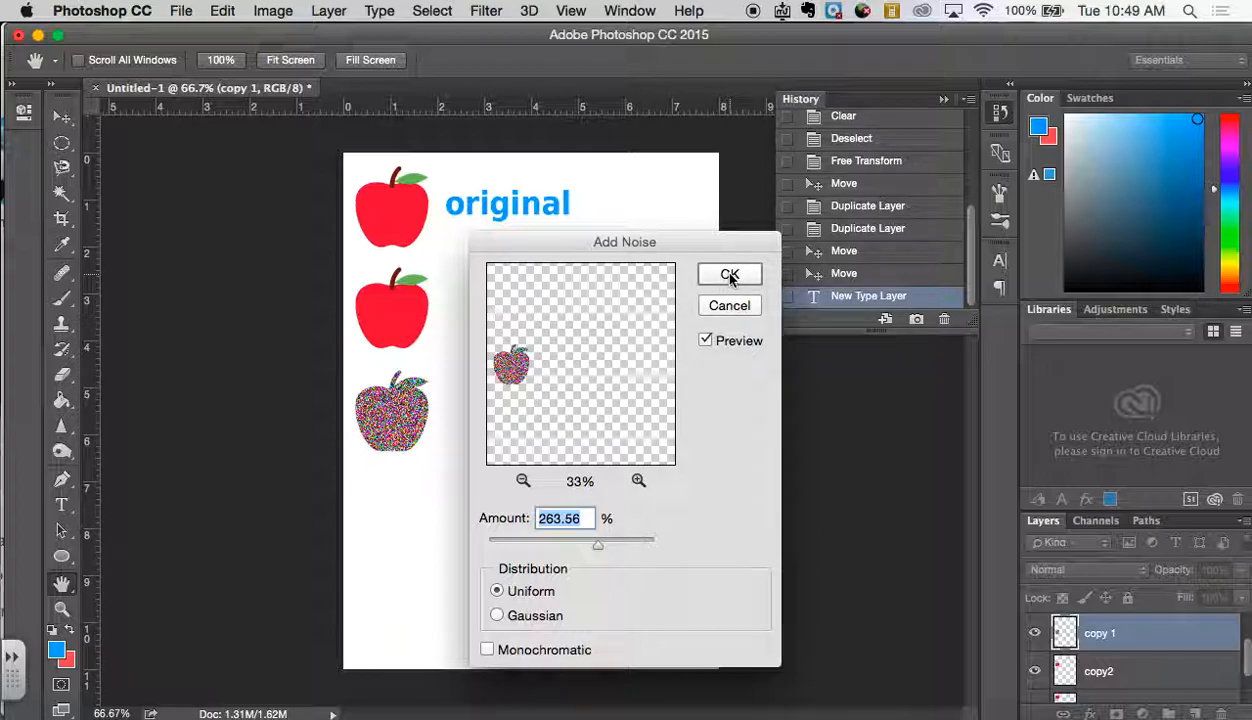
click(729, 276)
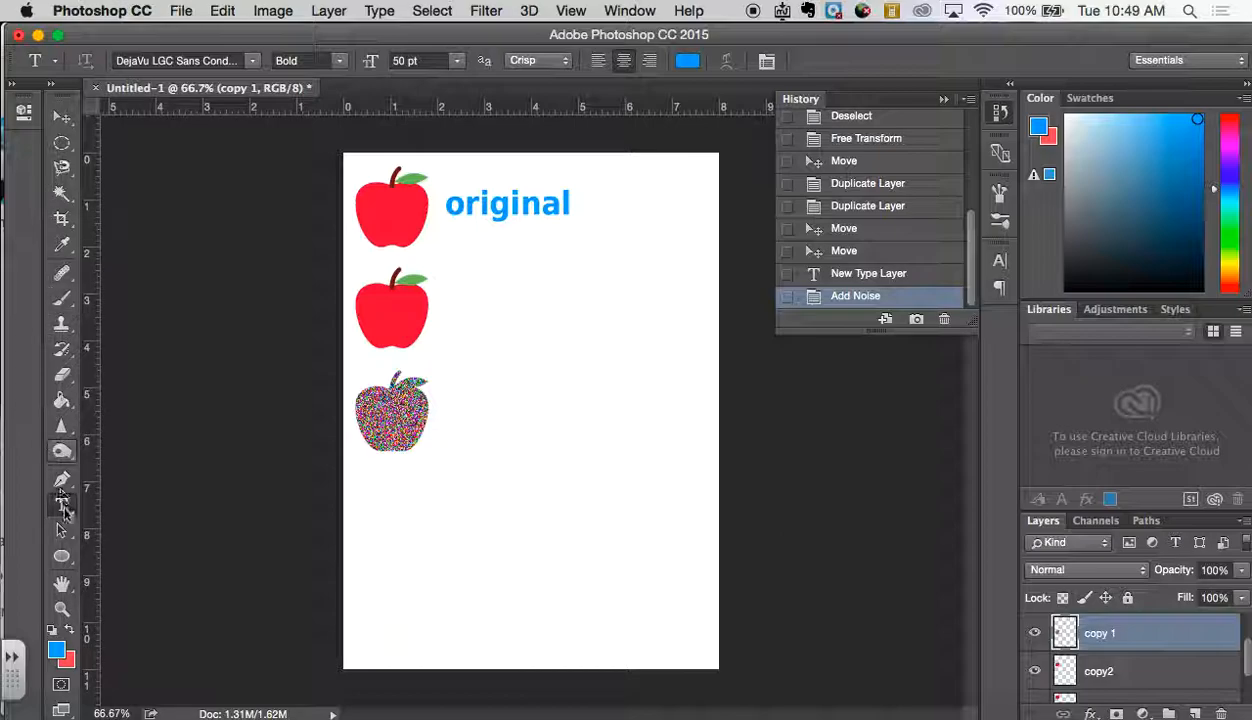
Add a text box reading "noise" to the right of the bottom apple and set its font to Cochin Bold Italic.
drag(445, 410, 595, 440)
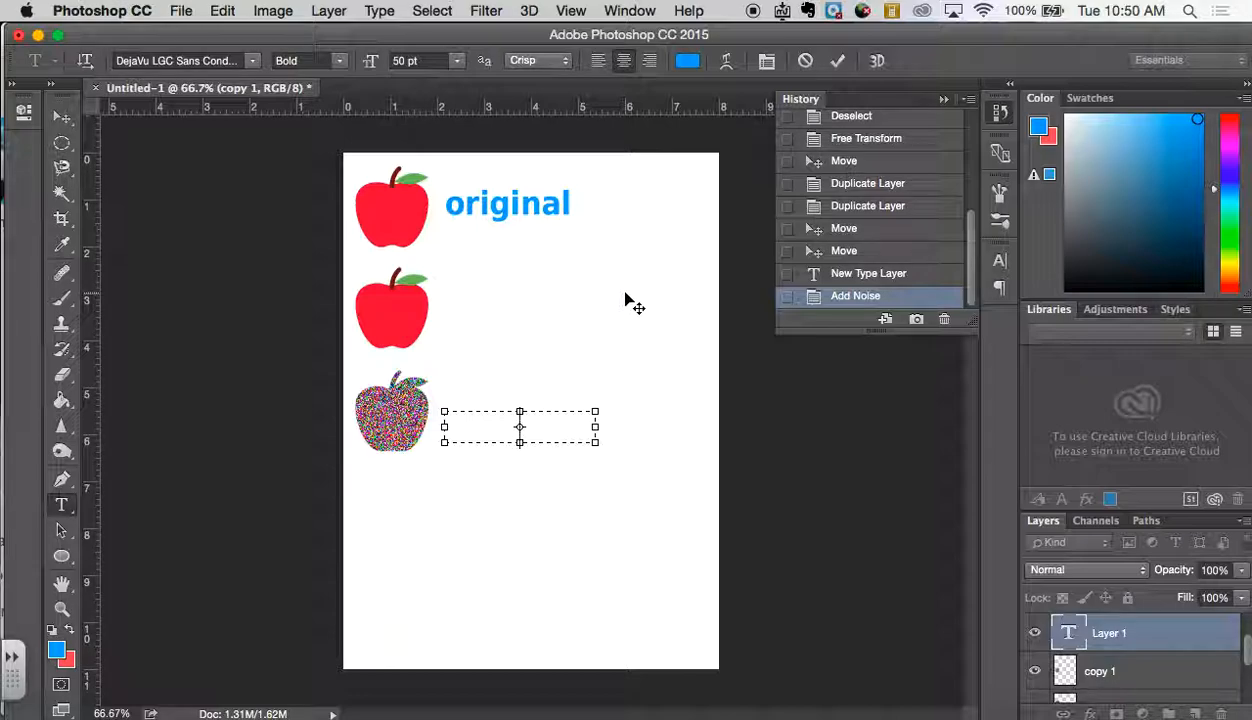
text(noise)
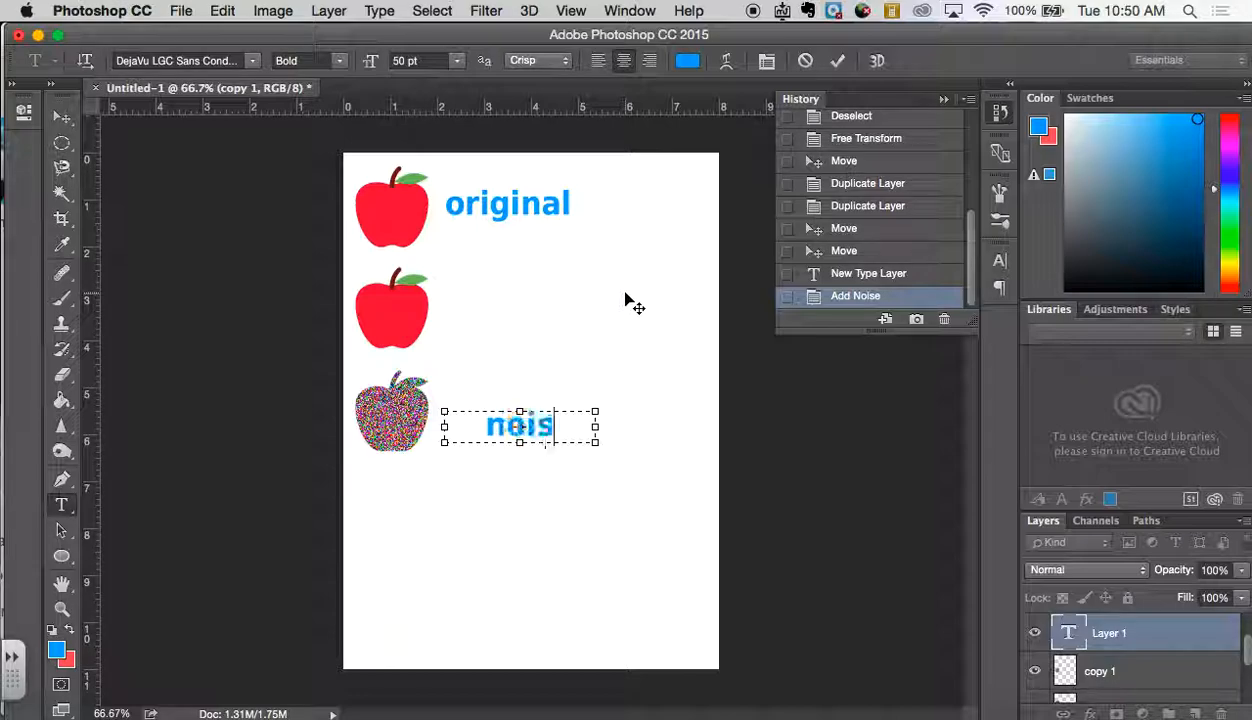
double_click(535, 424)
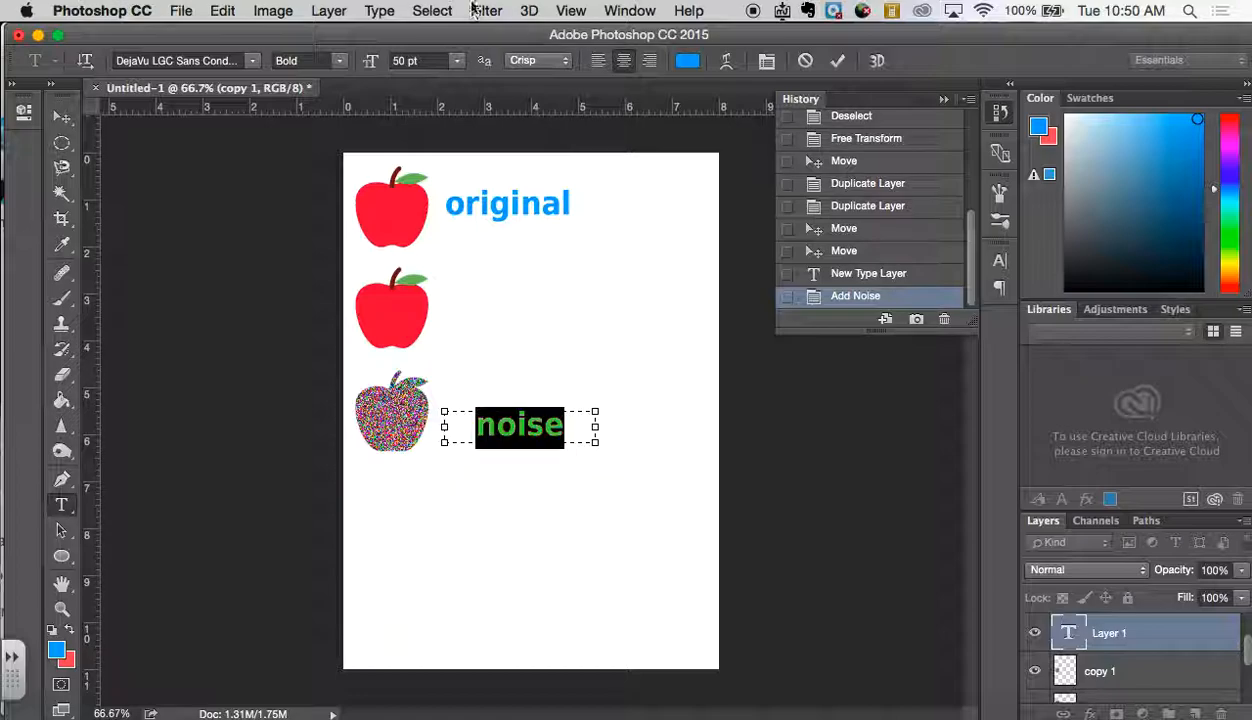
click(250, 62)
click(251, 208)
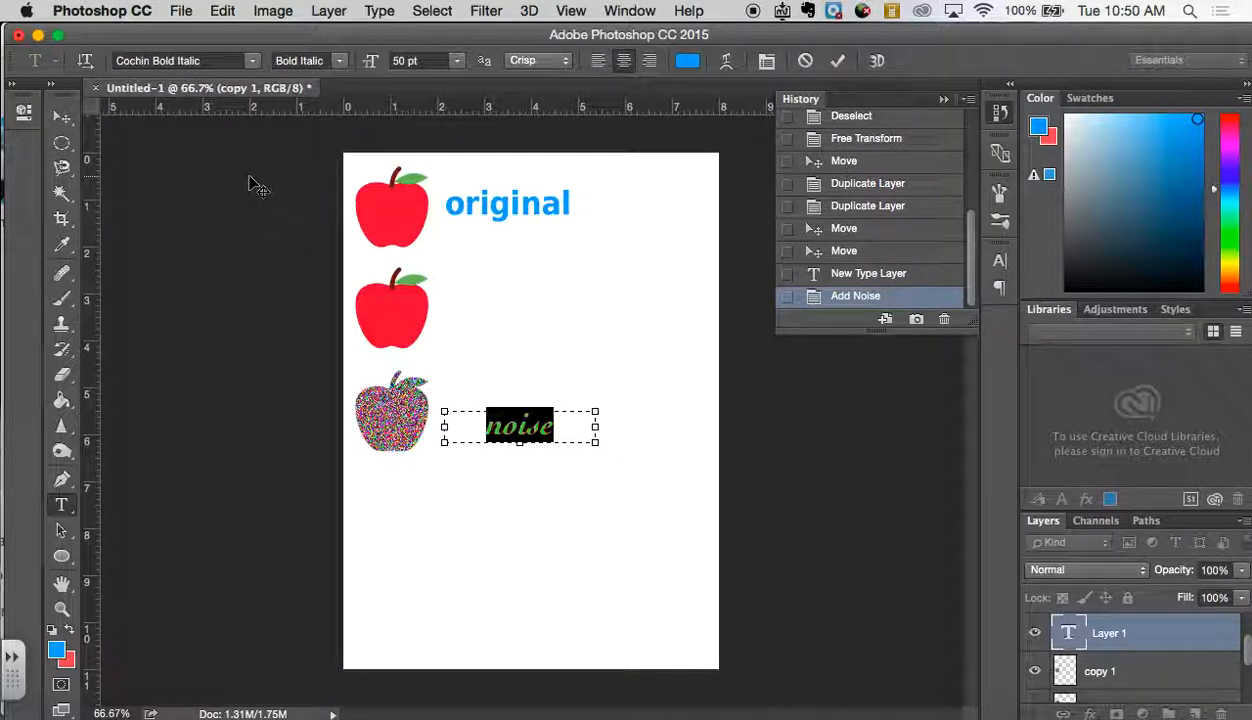
Recolor the "noise" label bright red and move it slightly left, closer to the speckled apple.
click(687, 60)
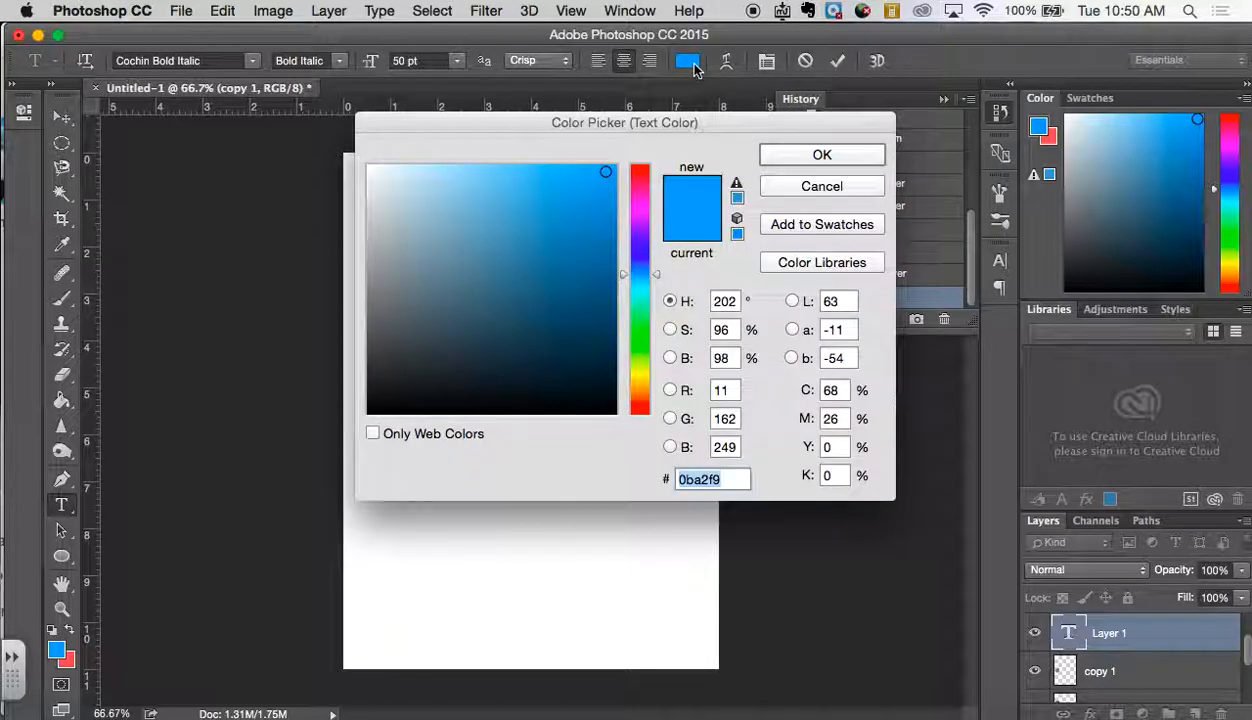
click(634, 173)
click(818, 158)
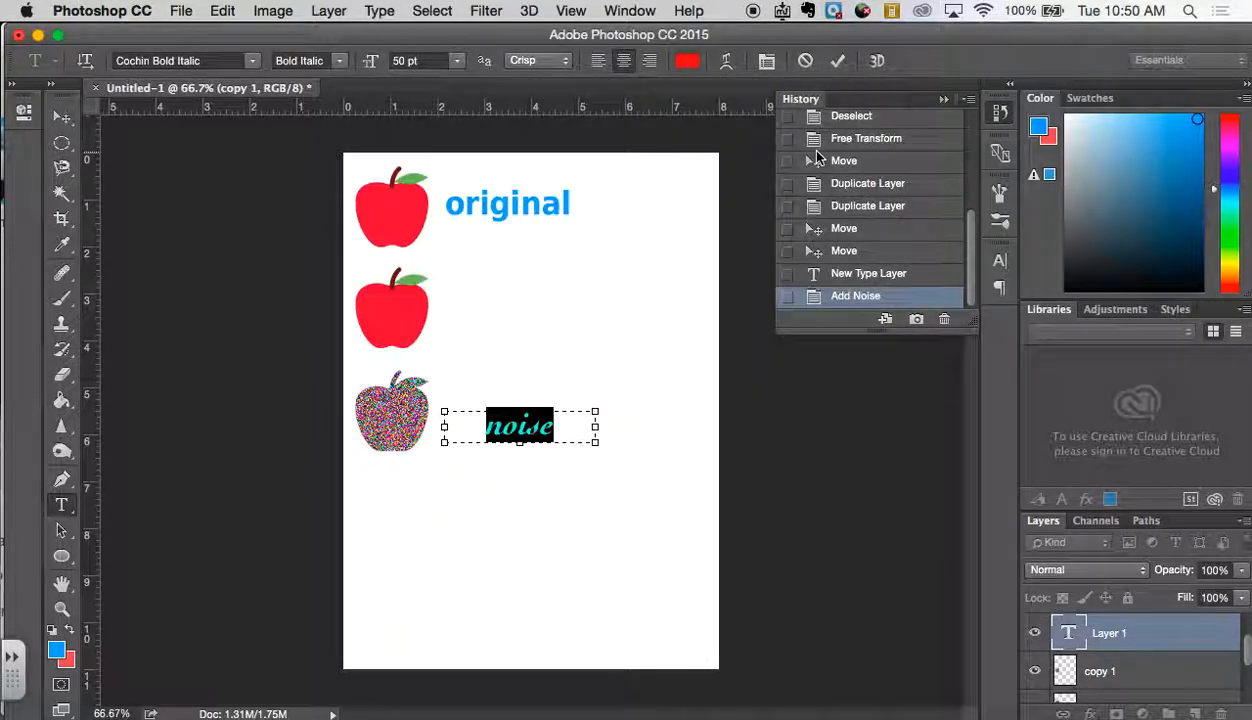
click(61, 117)
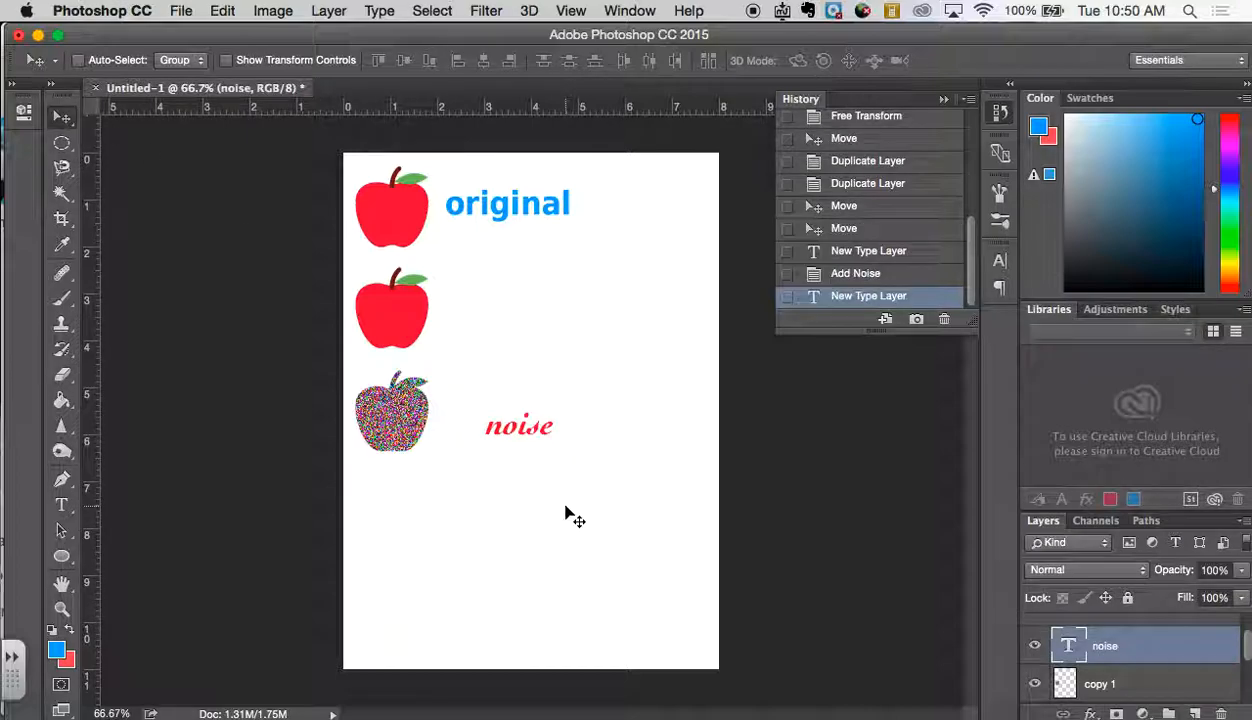
drag(527, 433, 497, 432)
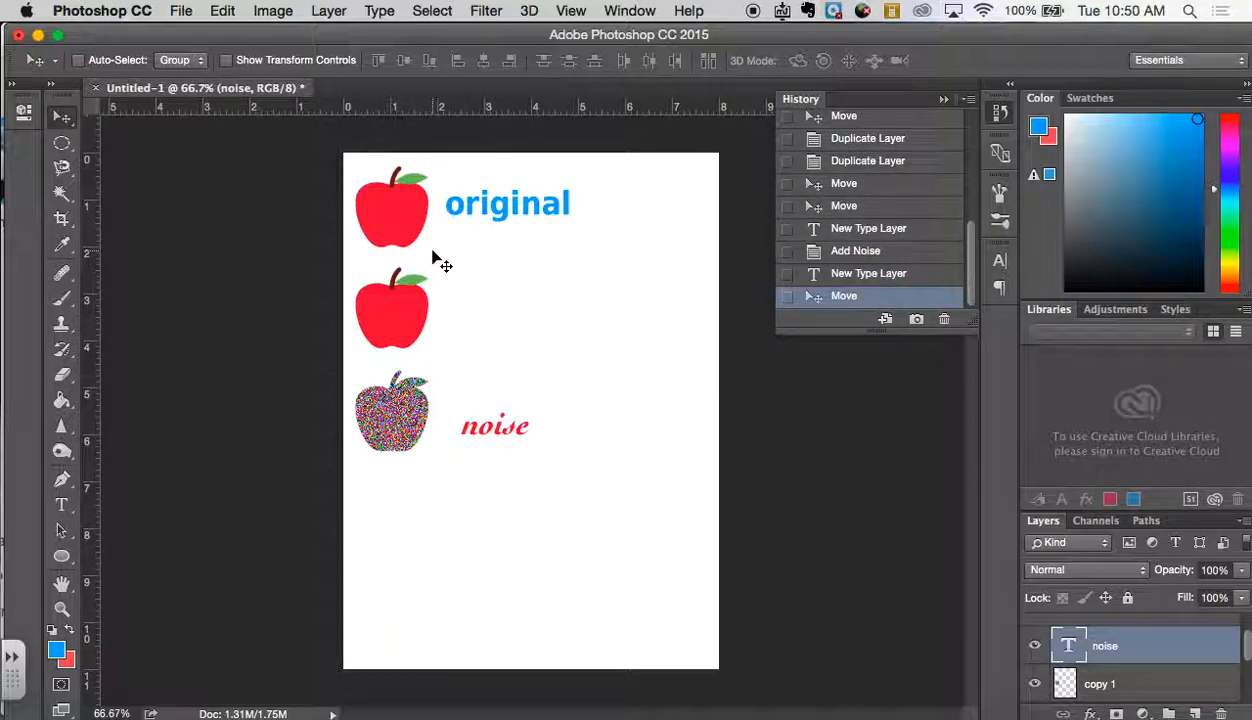